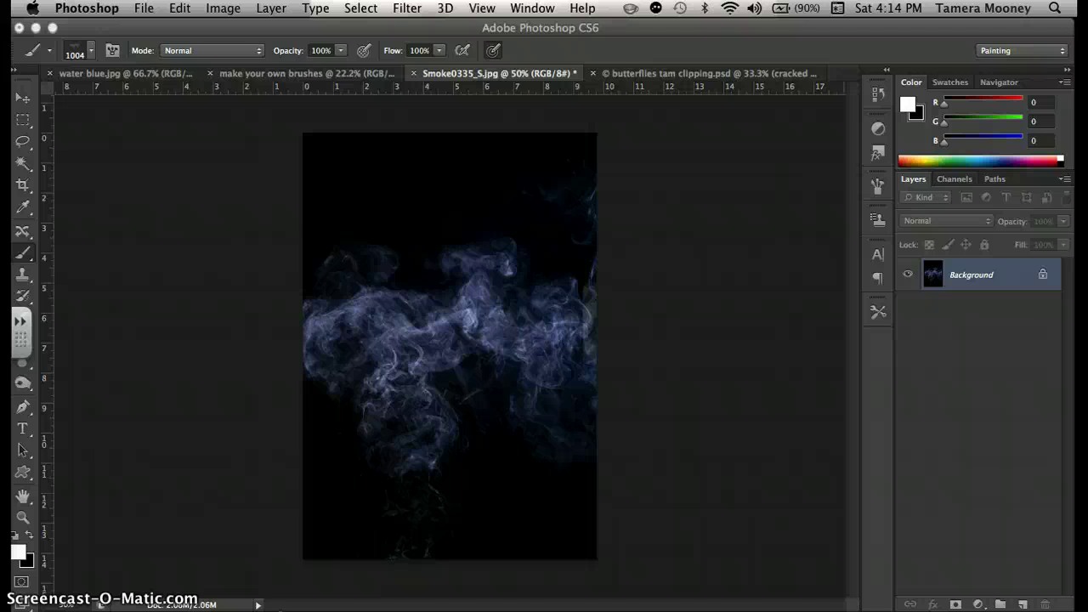
- Bring up Firefox on CG Textures and scroll through the 'masked' search results
mouse_move(270, 607)
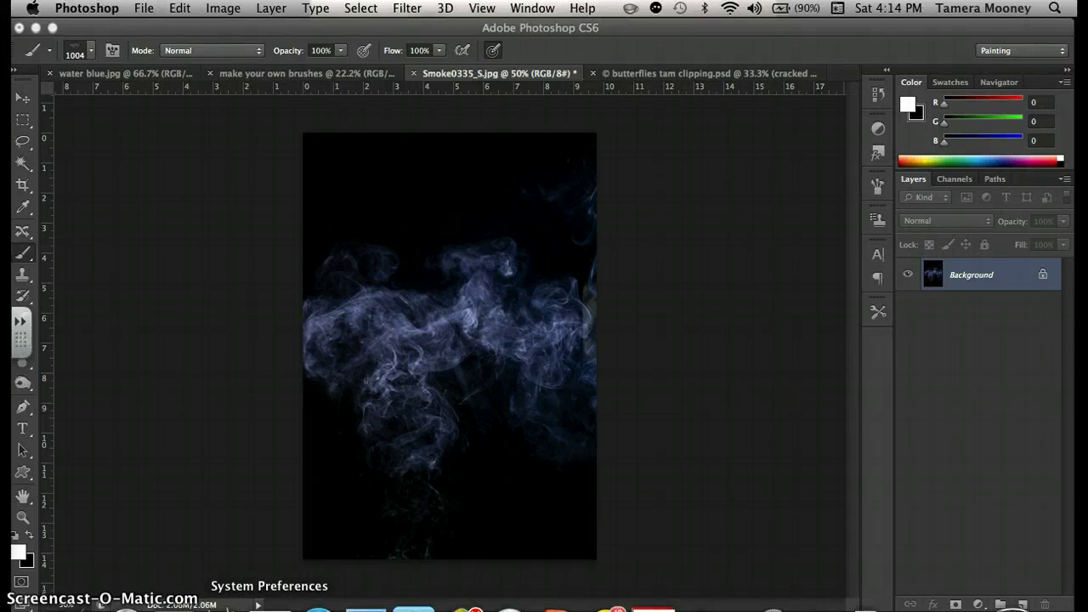
left_click(345, 599)
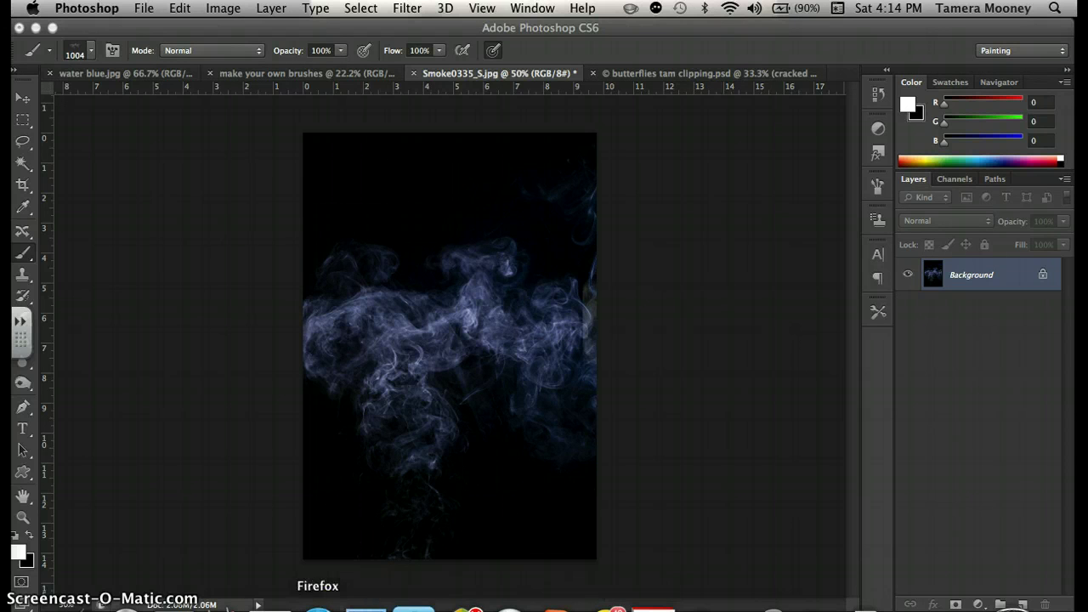
left_click(318, 605)
left_click(436, 291)
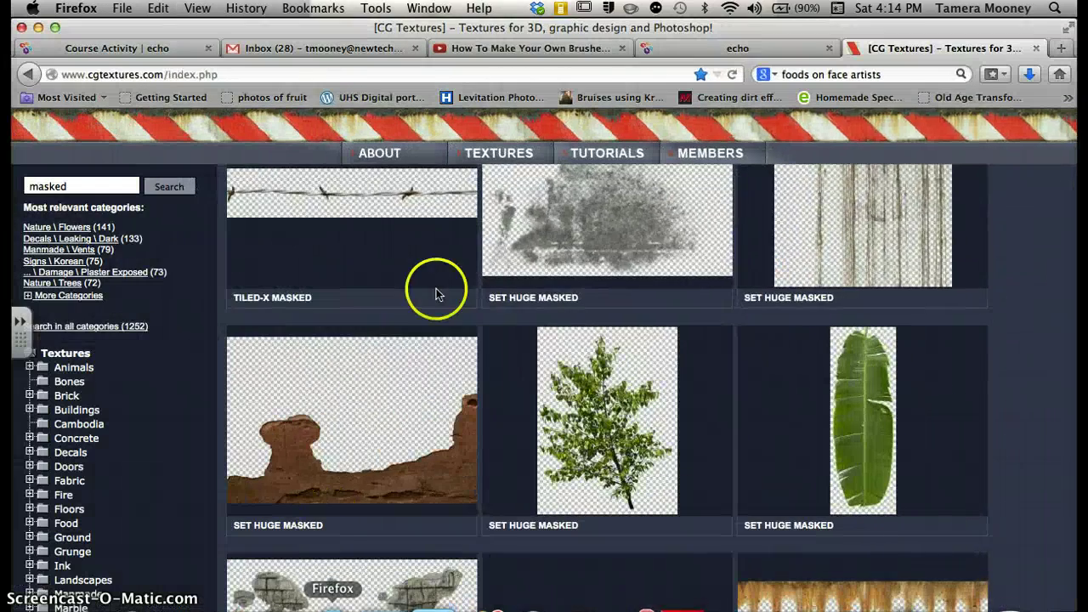
scroll(436, 294, "up", 10)
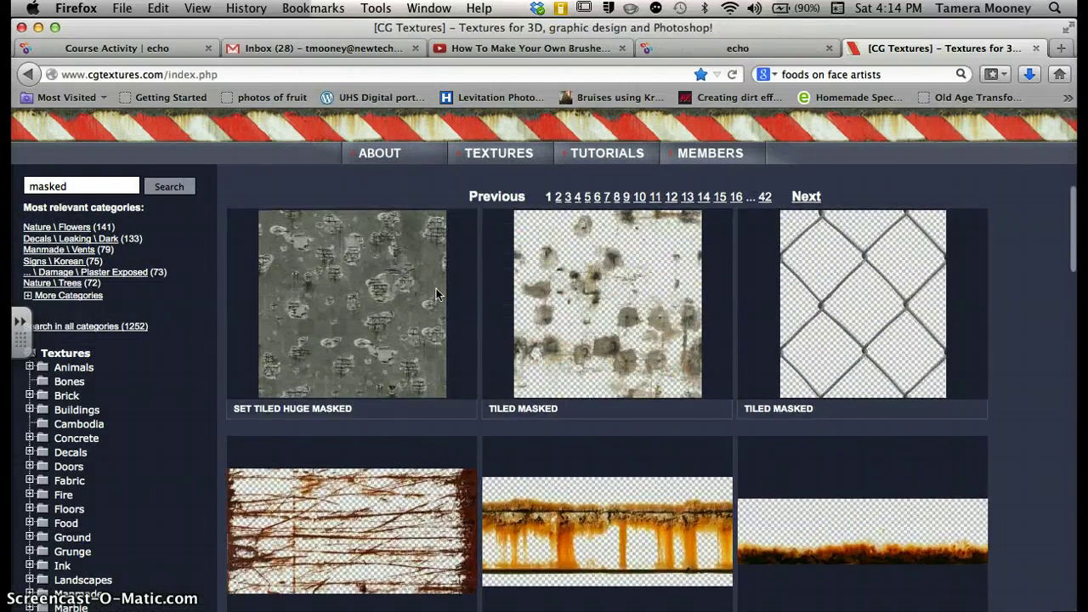
scroll(436, 294, "down", 15)
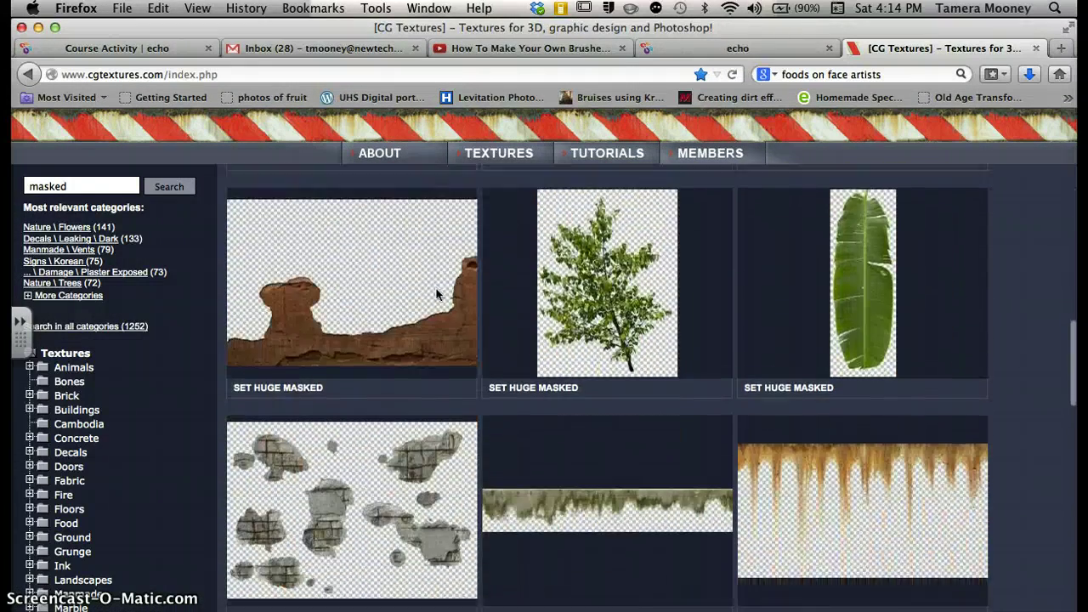
scroll(436, 294, "down", 10)
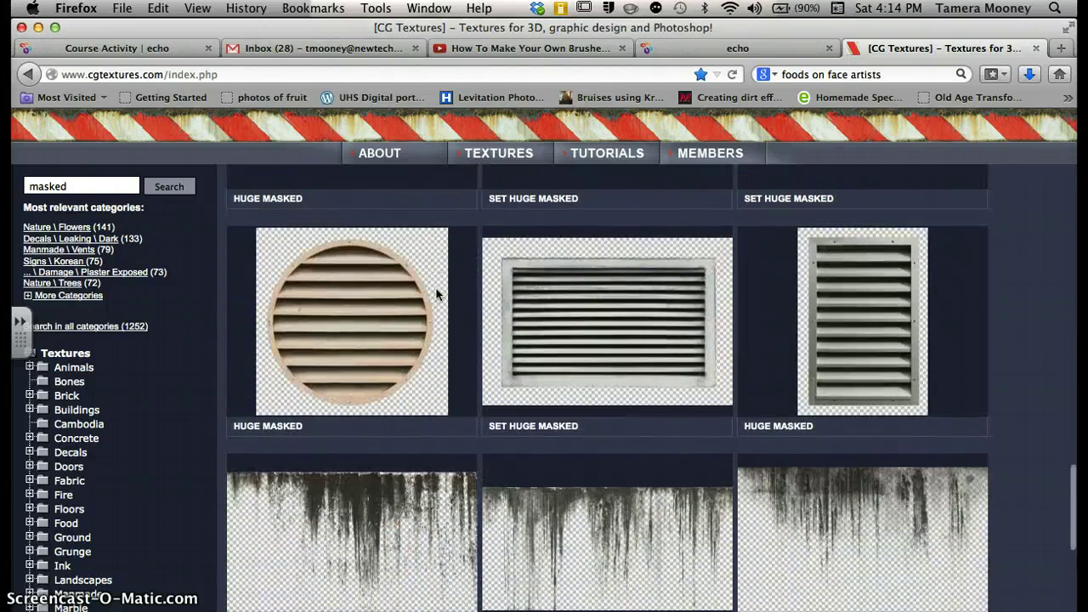
scroll(436, 294, "down", 3)
scroll(436, 294, "up", 5)
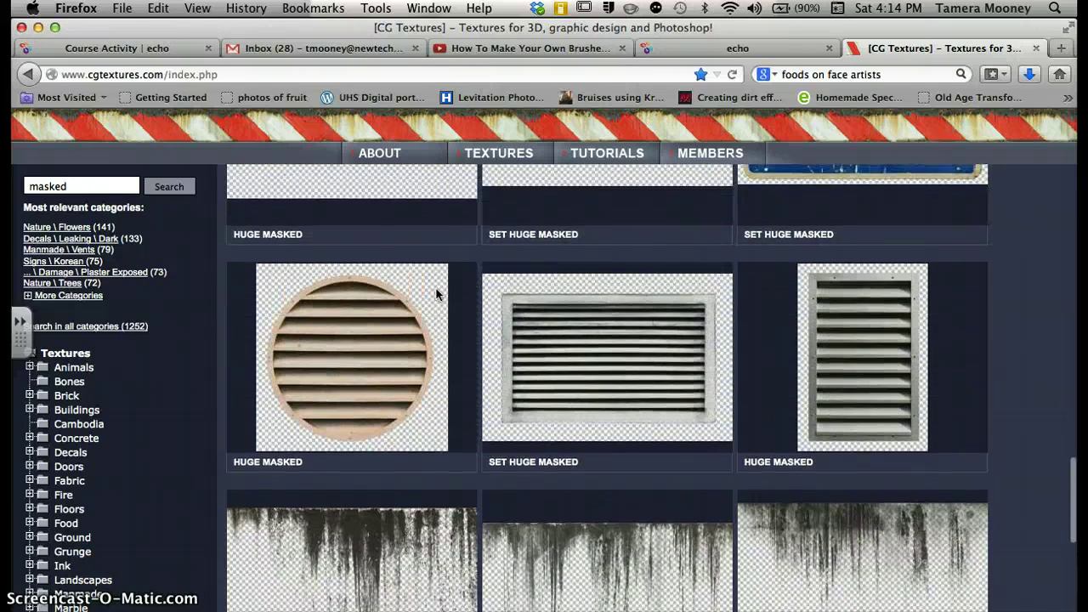
scroll(436, 294, "down", 1)
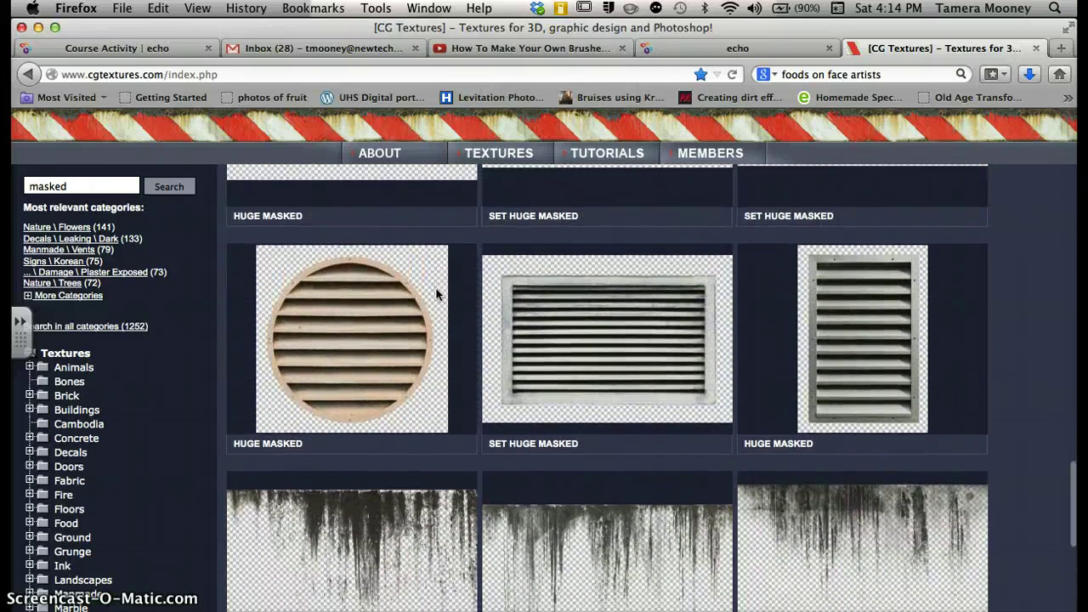
scroll(436, 289, "up", 5)
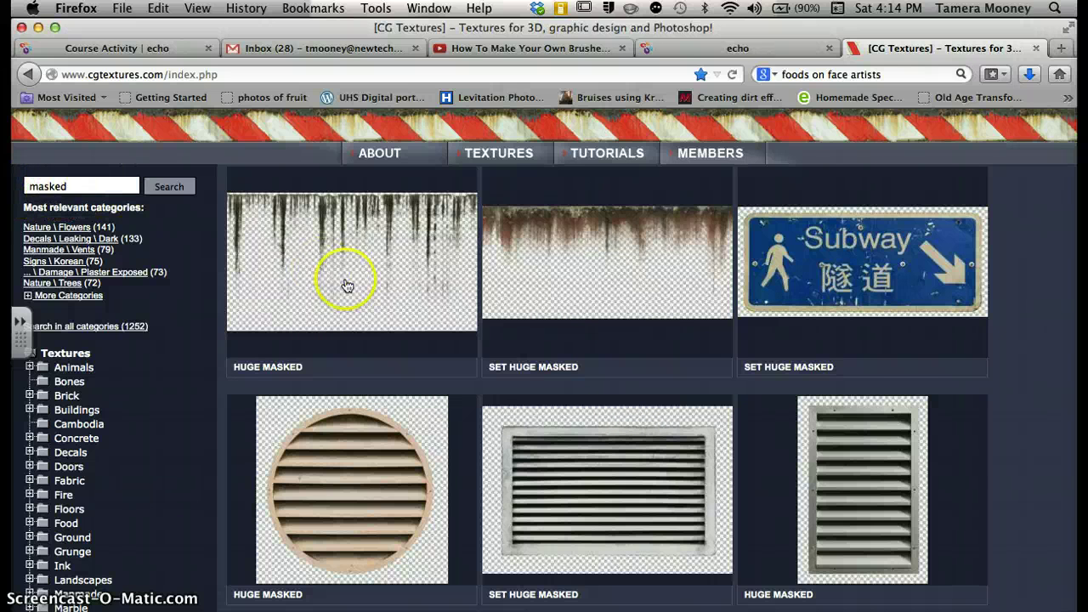
scroll(552, 283, "down", 10)
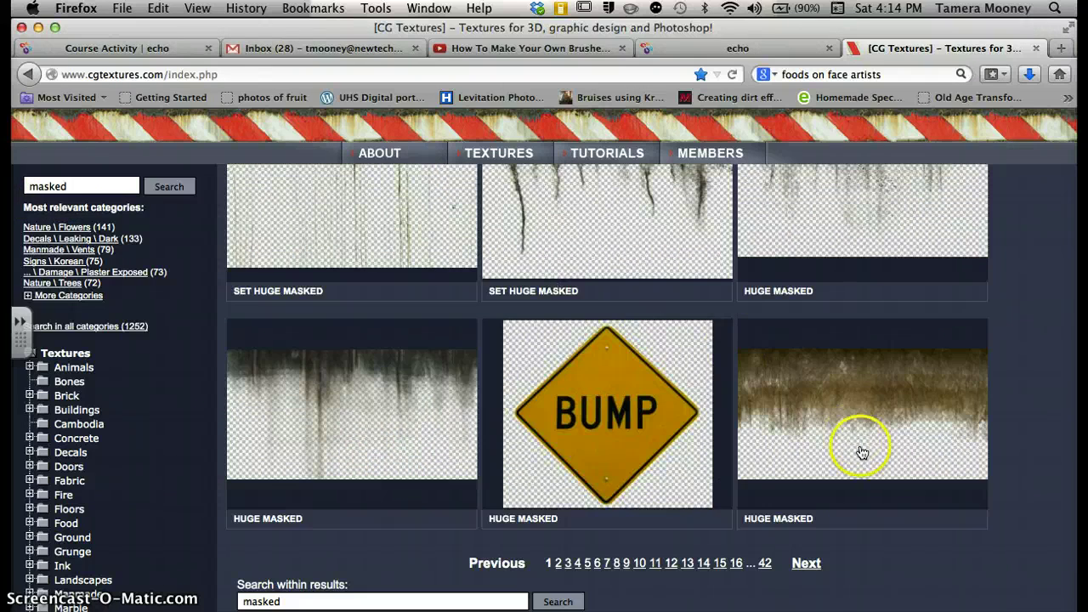
- Go to page 2 of the masked results, scroll it, then minimize Firefox
left_click(808, 566)
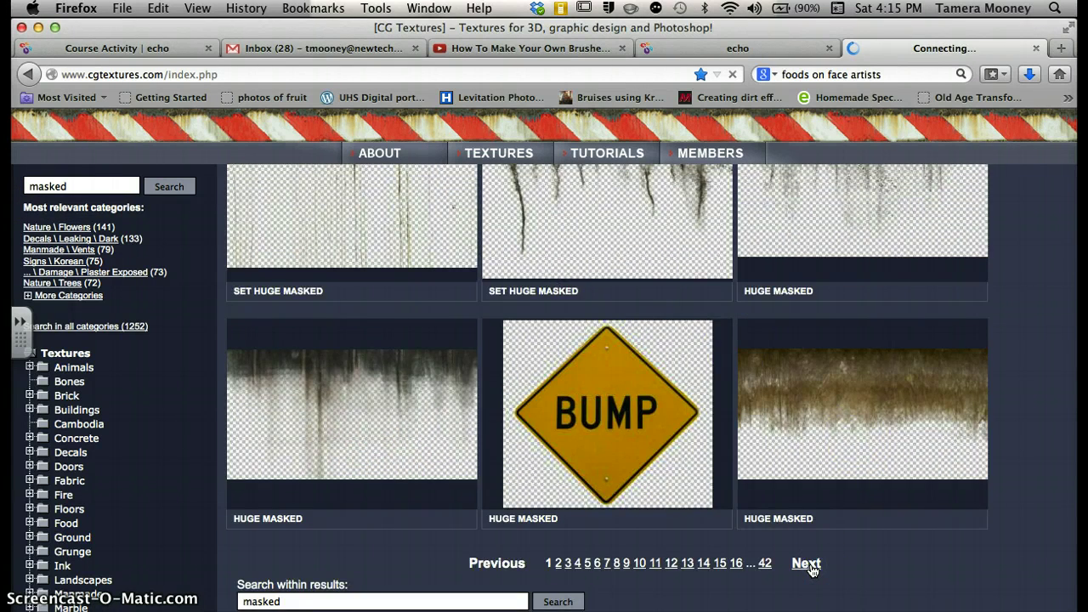
scroll(813, 572, "down", 10)
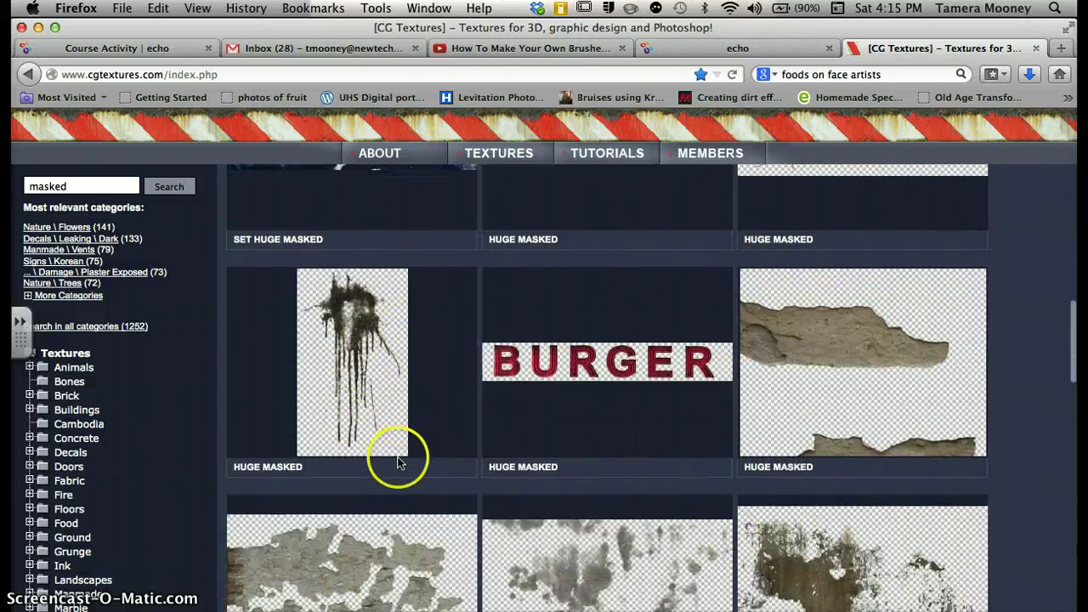
scroll(397, 456, "down", 5)
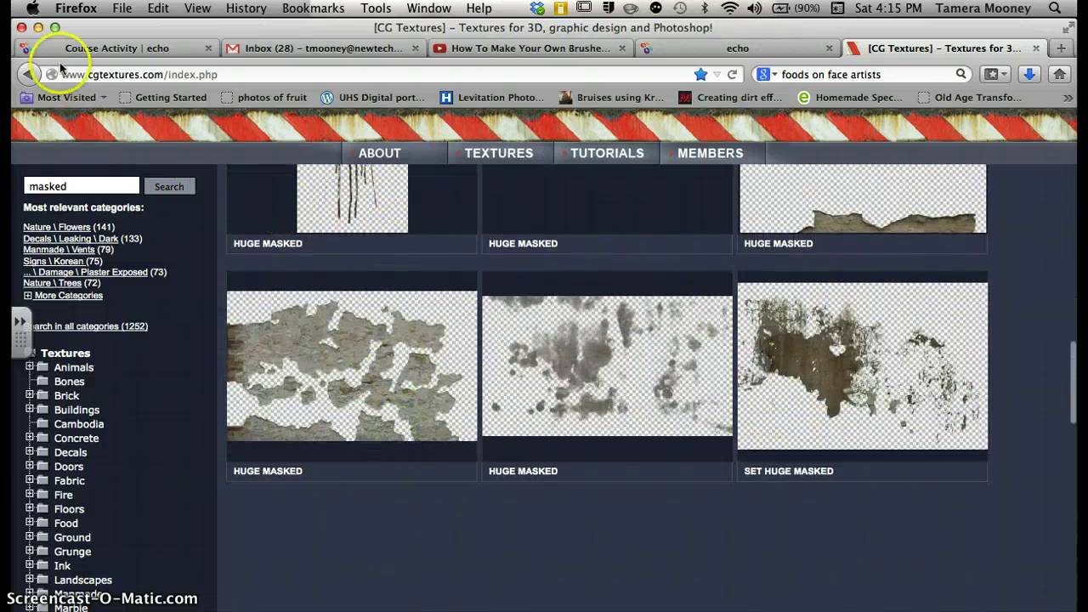
left_click(38, 29)
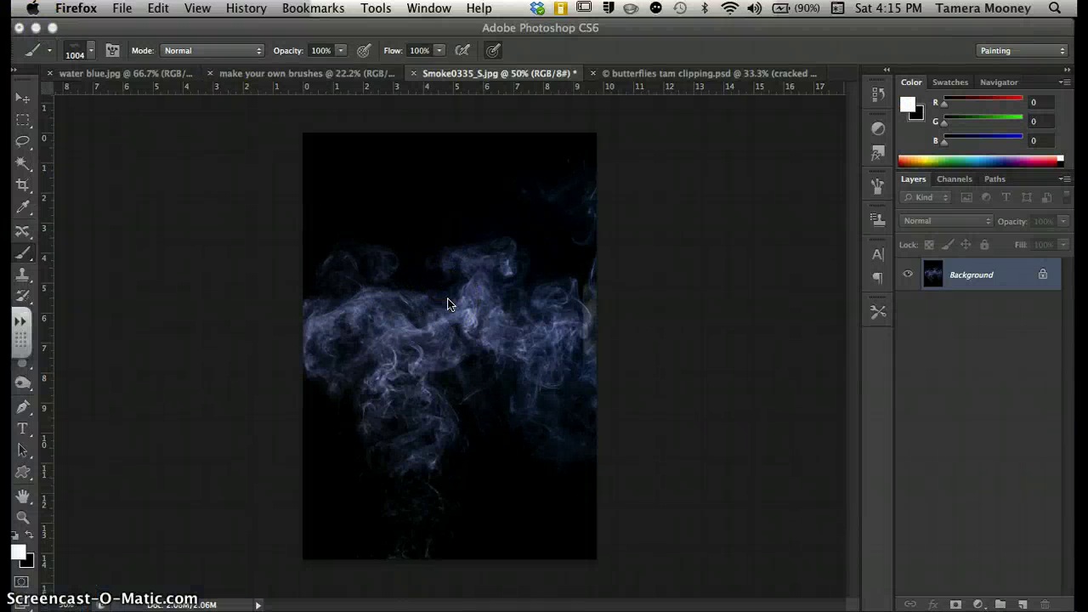
- Select all and load the RGB channels as a selection from the Channels panel, then return to Layers
left_click(496, 322)
left_click(956, 180)
key("super+a")
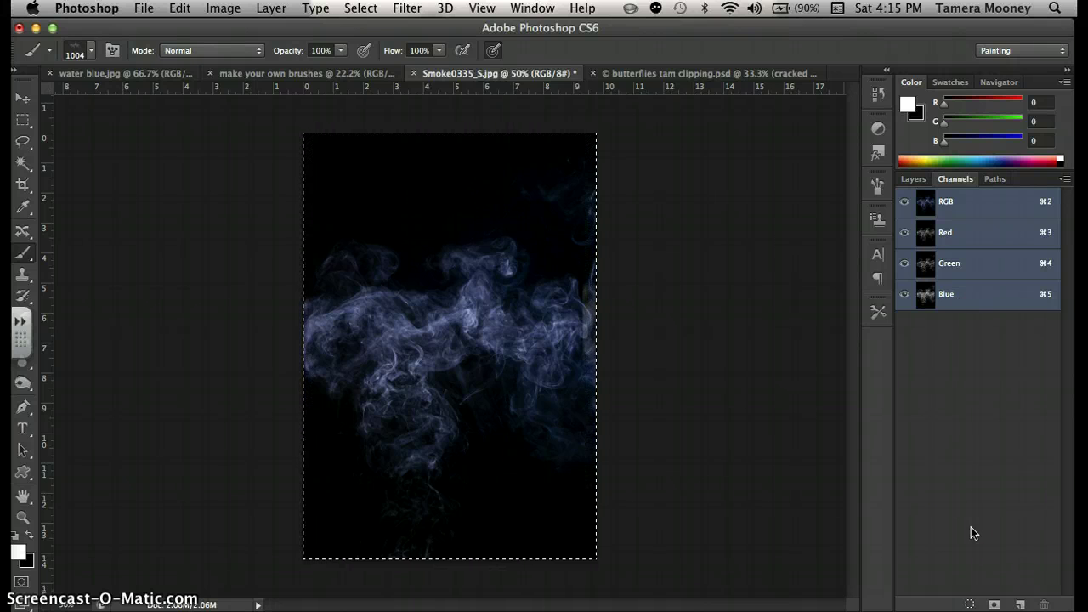
left_click(970, 604)
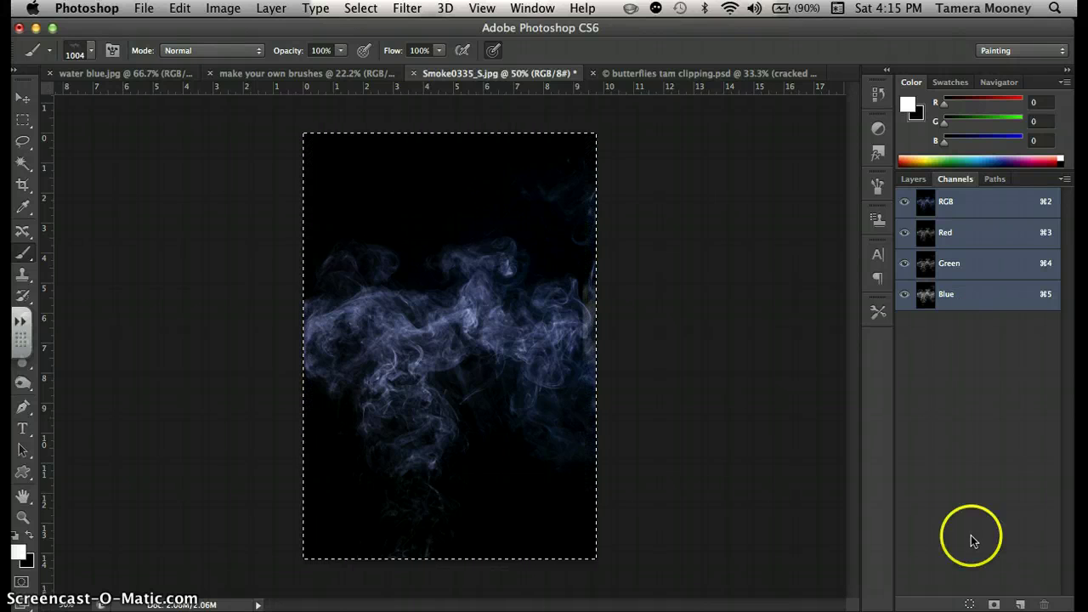
left_click(969, 604)
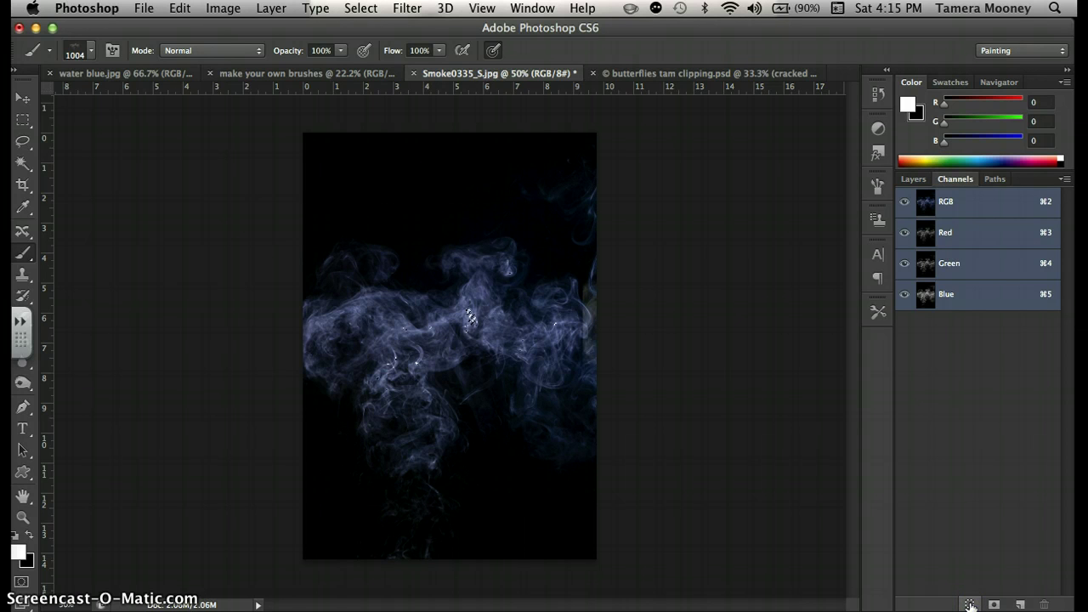
left_click(916, 178)
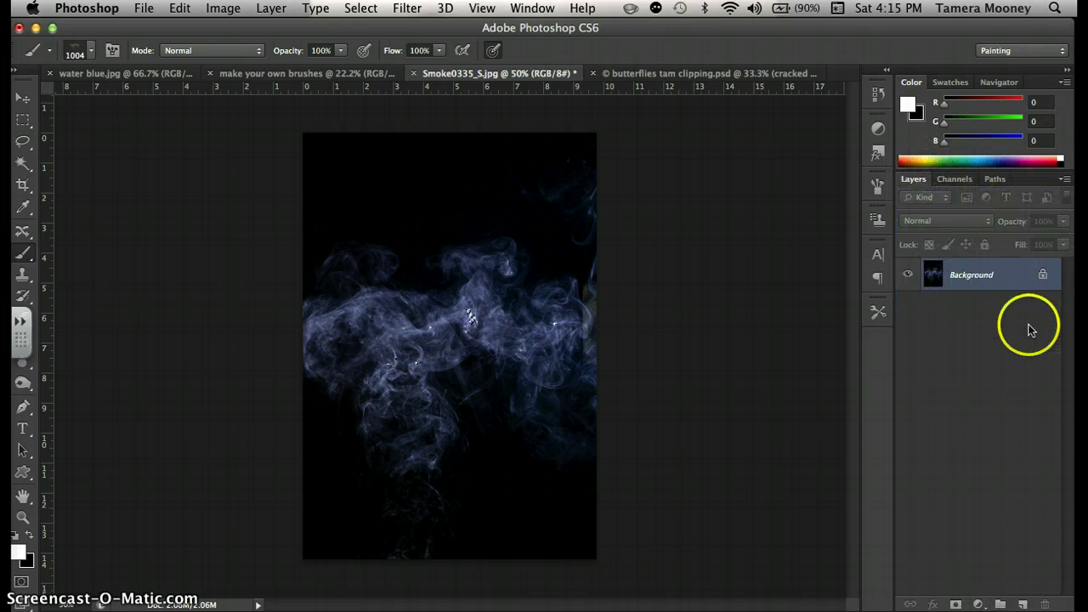
- Add two new empty layers and hide the Background smoke photo
left_click(1022, 605)
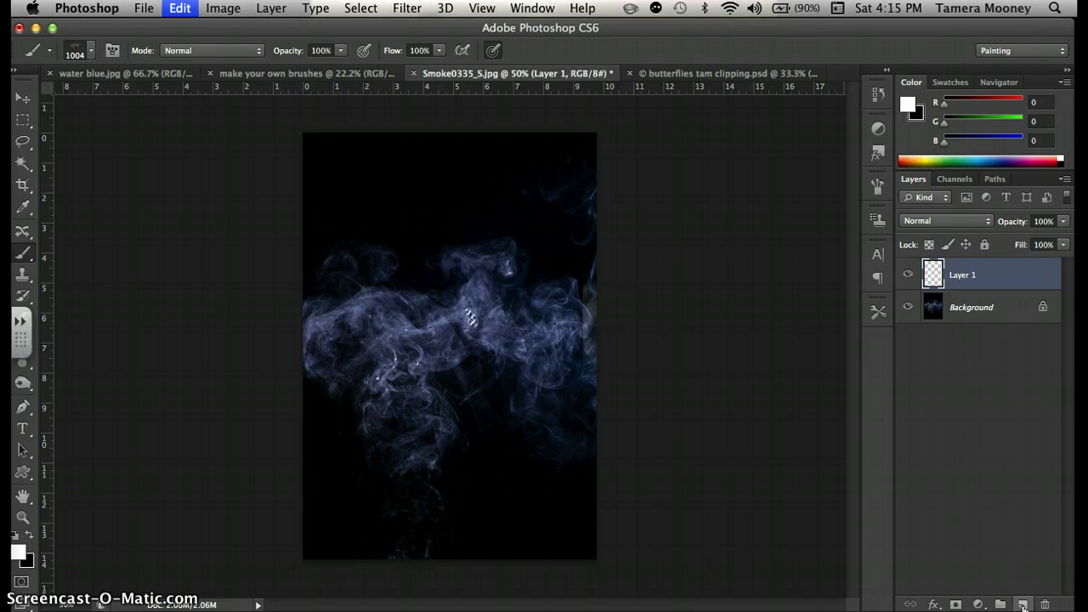
left_click(907, 309)
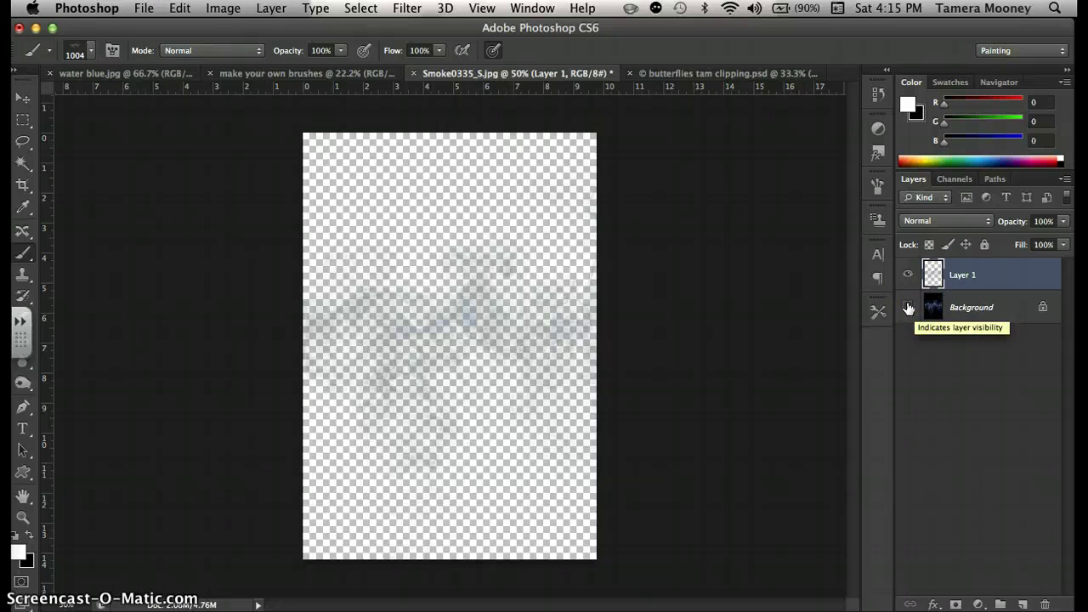
left_click(1023, 604)
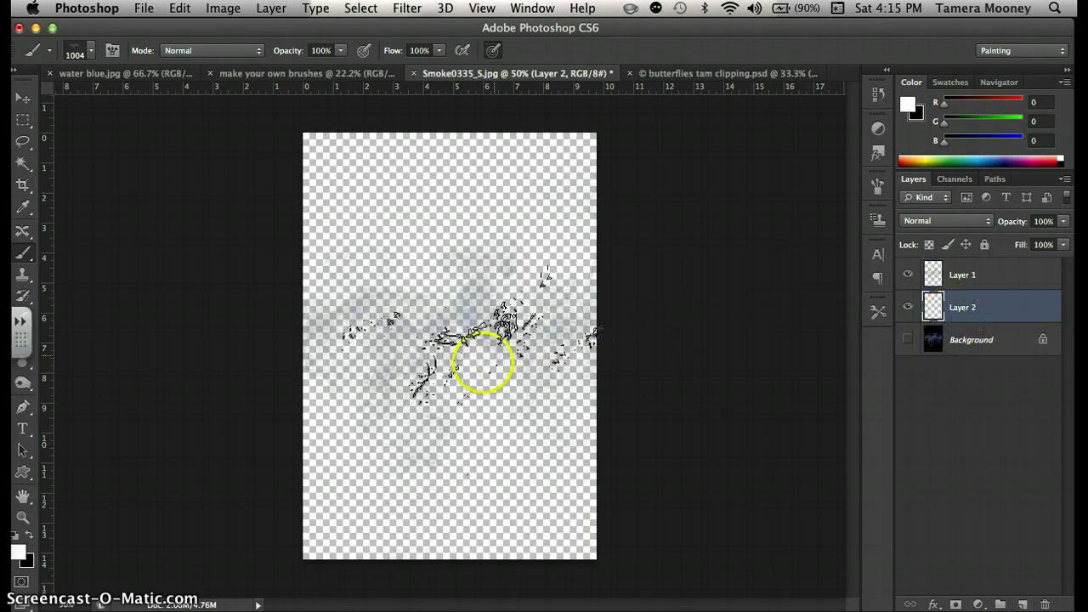
- Fill Layer 2 with black using the Paint Bucket, toggling Layer 1 to check
key("g")
left_click(485, 366)
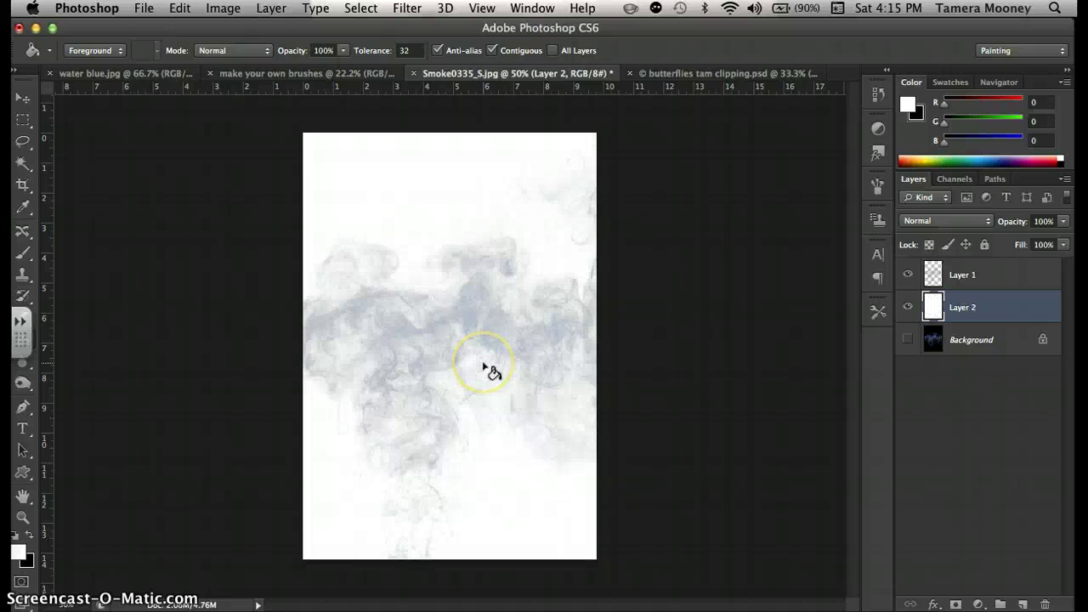
left_click(28, 534)
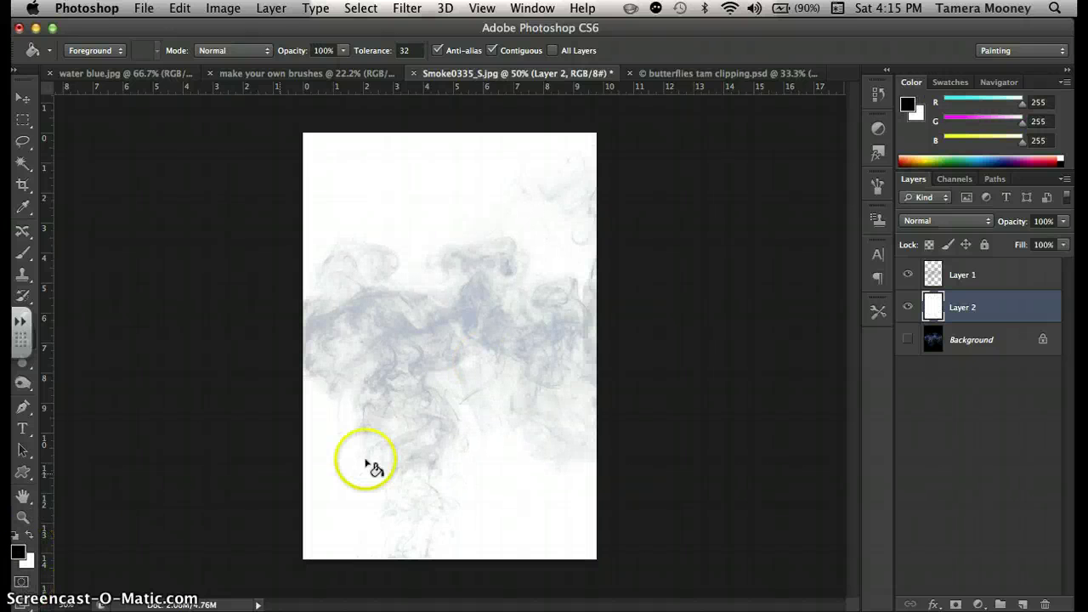
left_click(387, 467)
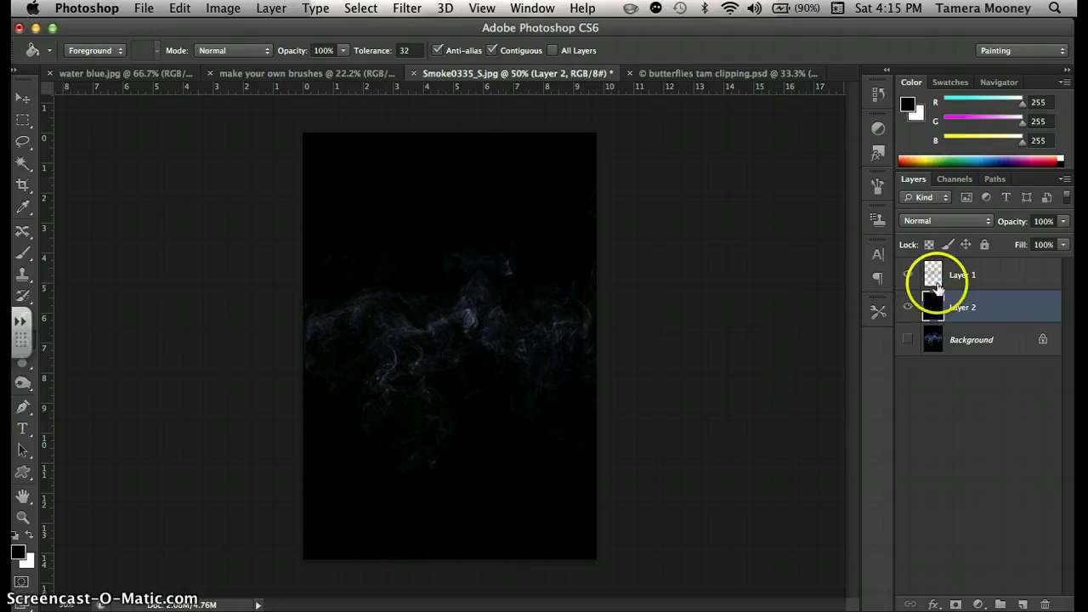
left_click(908, 275)
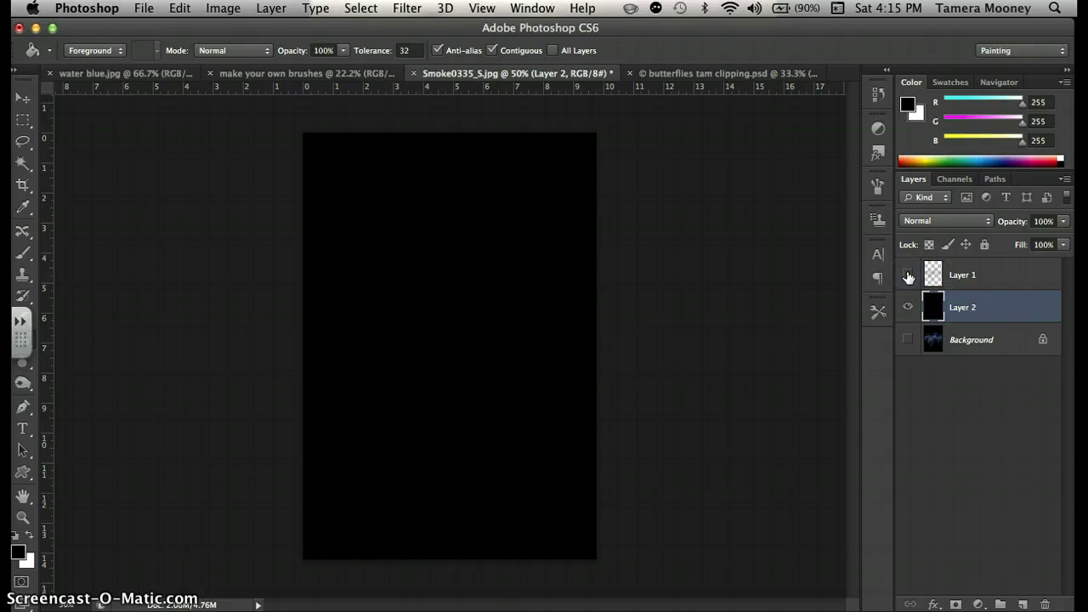
left_click(908, 275)
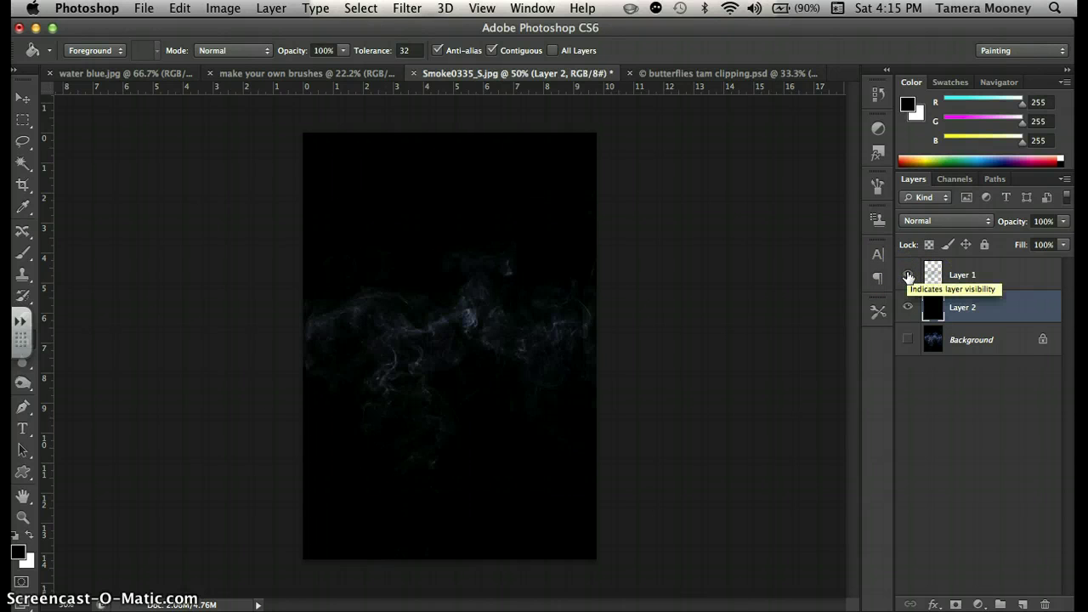
- Stamp the smoke brush across Layer 2, first in black and then in white
key("b")
left_click(476, 399)
left_click(474, 449)
left_click(472, 453)
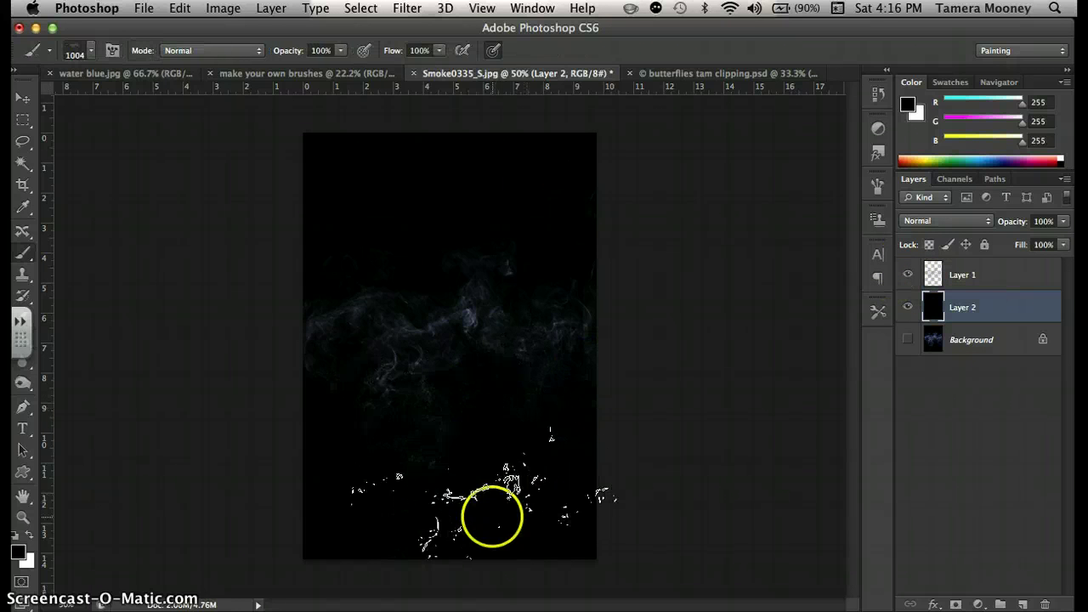
left_click(461, 315)
key("x")
left_click(479, 432)
left_click(498, 440)
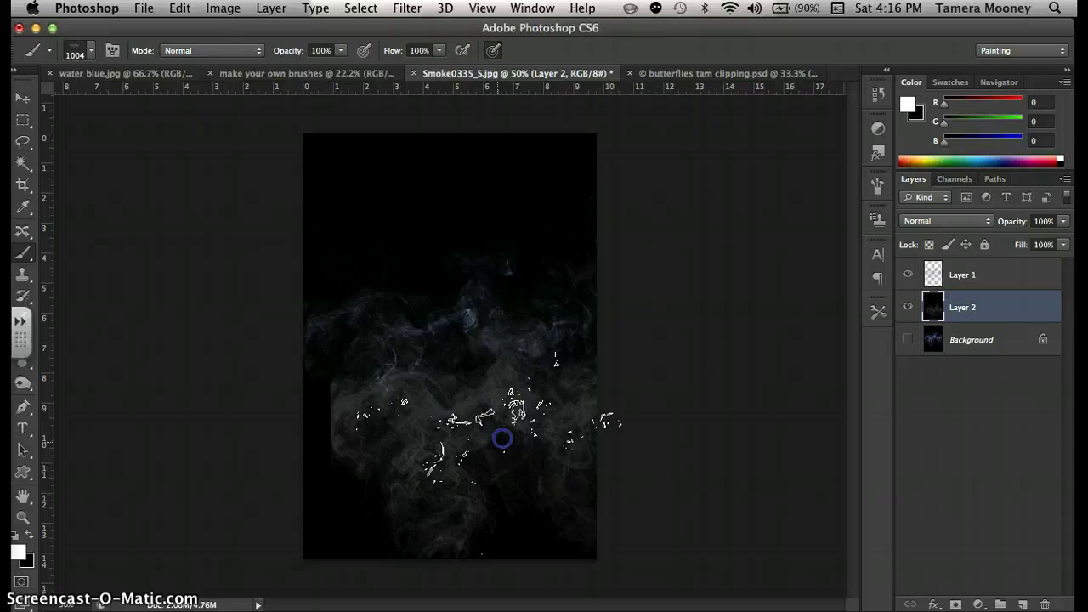
left_click(461, 275)
left_click(434, 453)
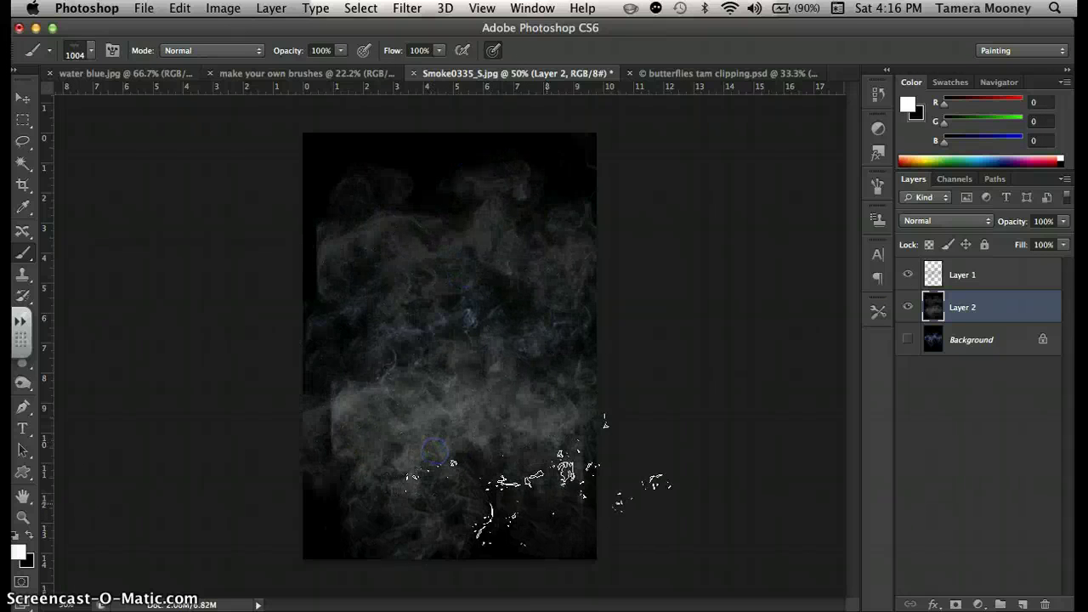
left_click(544, 499)
left_click(516, 277)
left_click(495, 204)
left_click(384, 270)
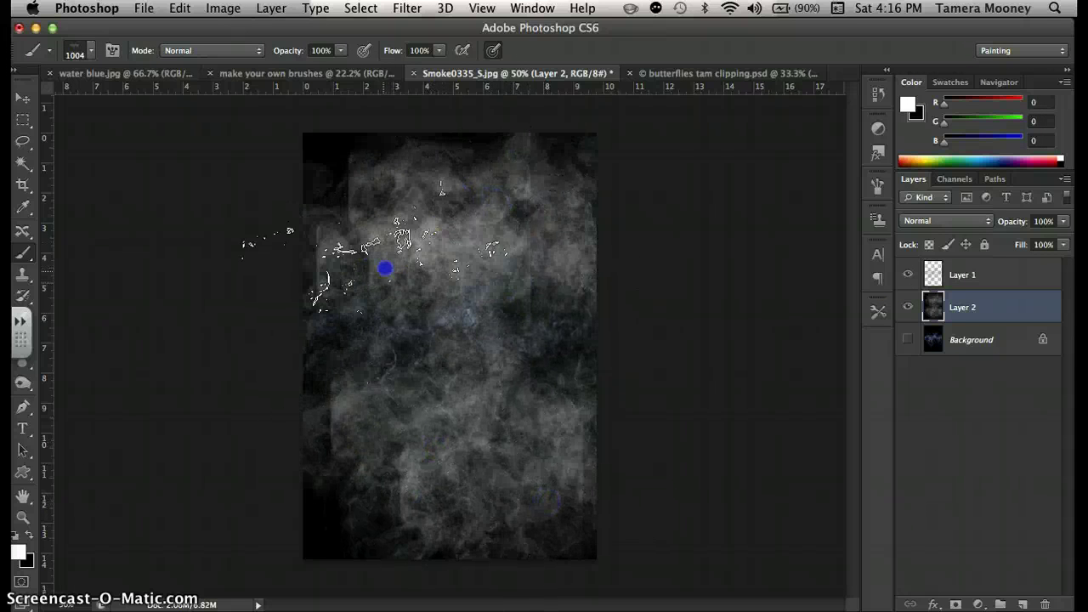
- Pick yellow from the Color spectrum and stamp yellow smoke over the canvas
left_click(926, 156)
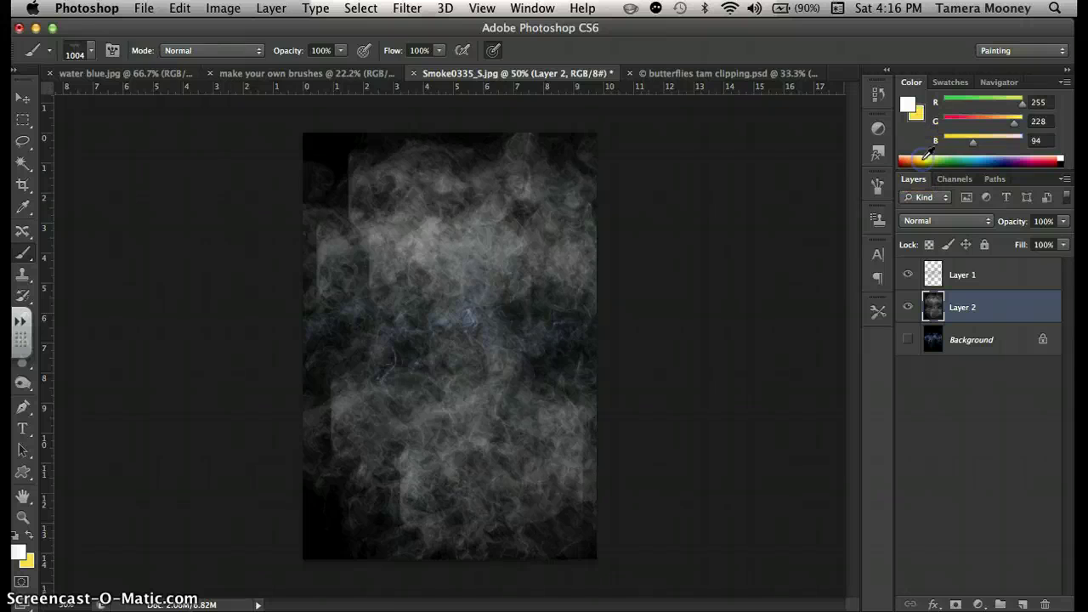
left_click(627, 235)
left_click(430, 389)
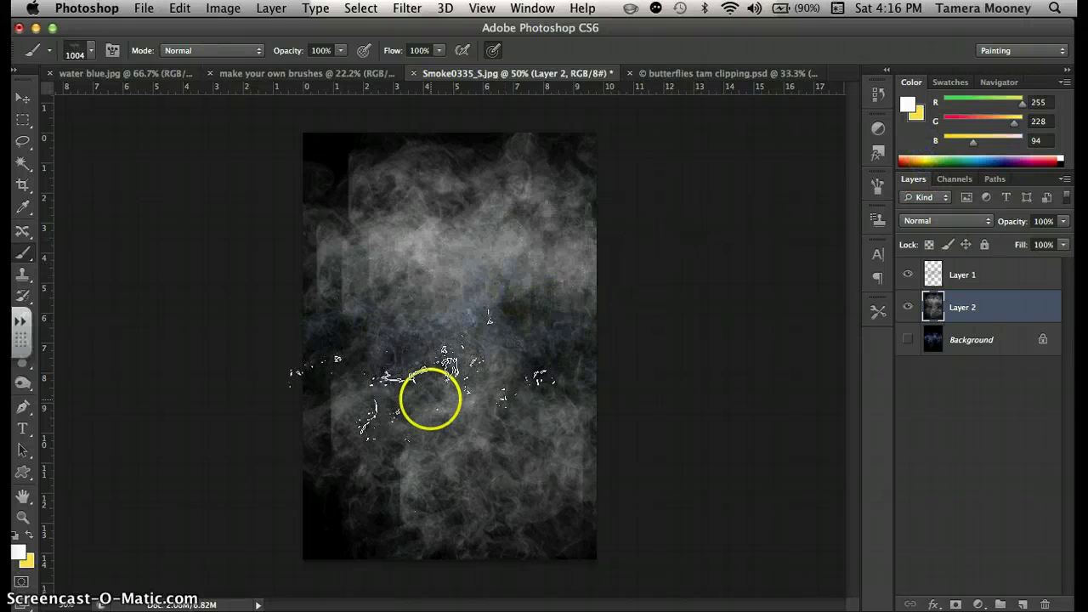
key("x")
left_click(454, 444)
left_click(455, 313)
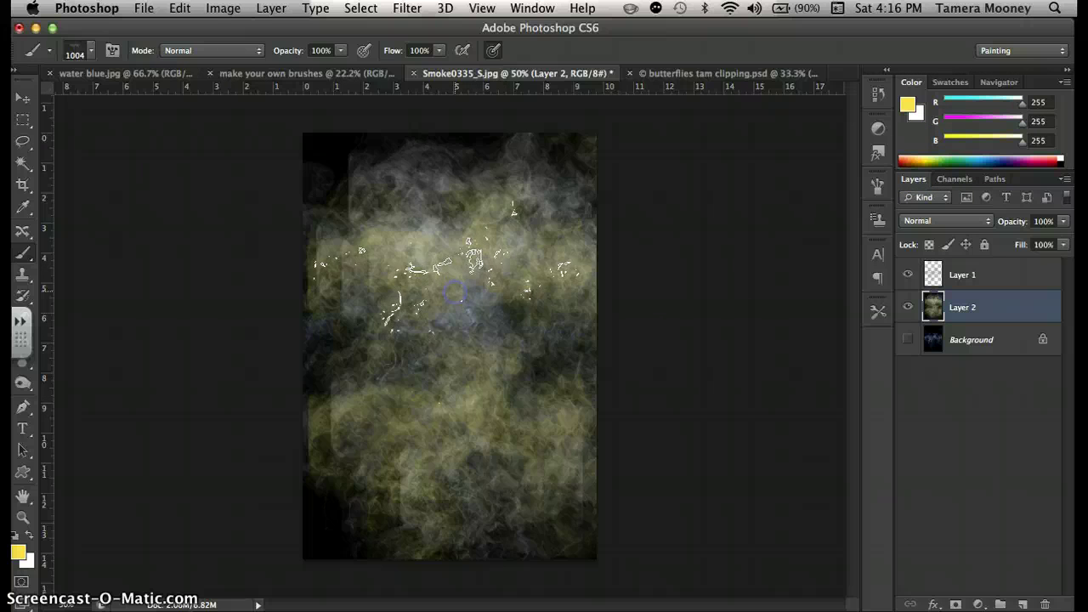
- Pick a dark green and stamp green smoke over the middle and lower canvas
left_click(953, 160)
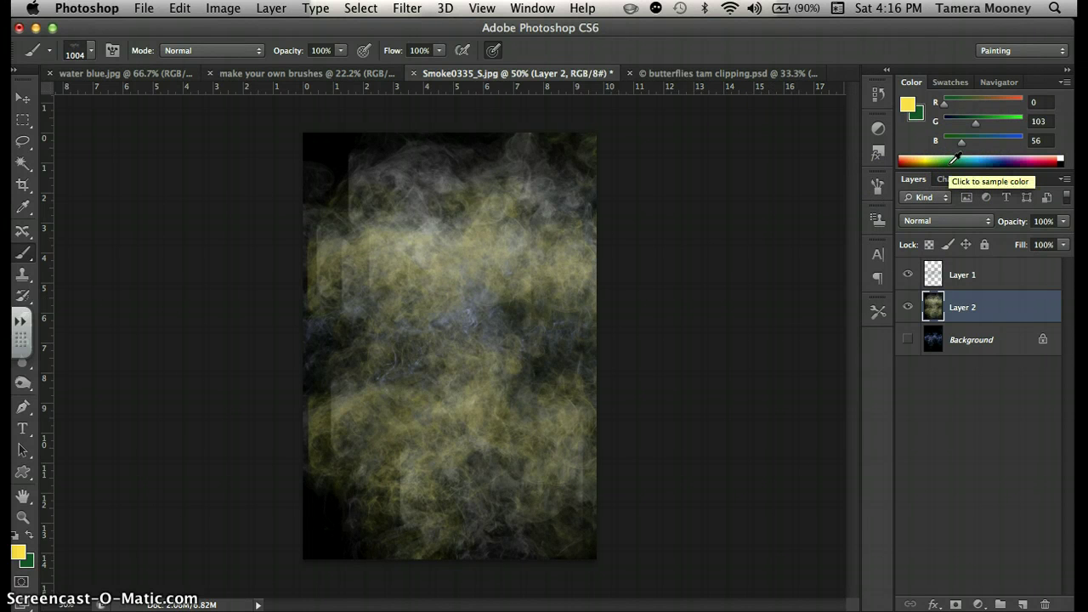
key("x")
key("x")
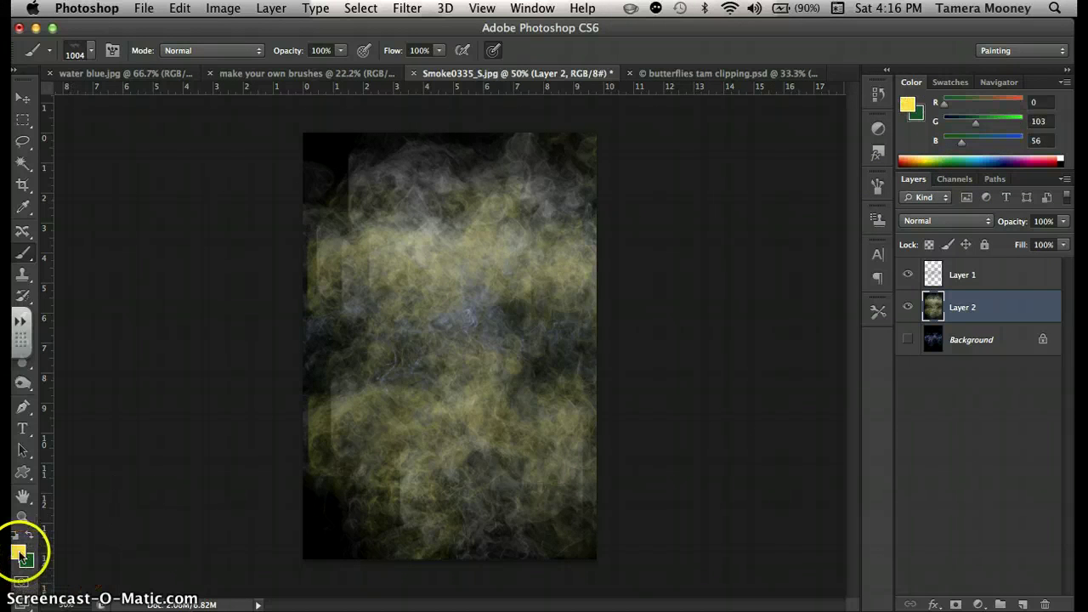
left_click(472, 404)
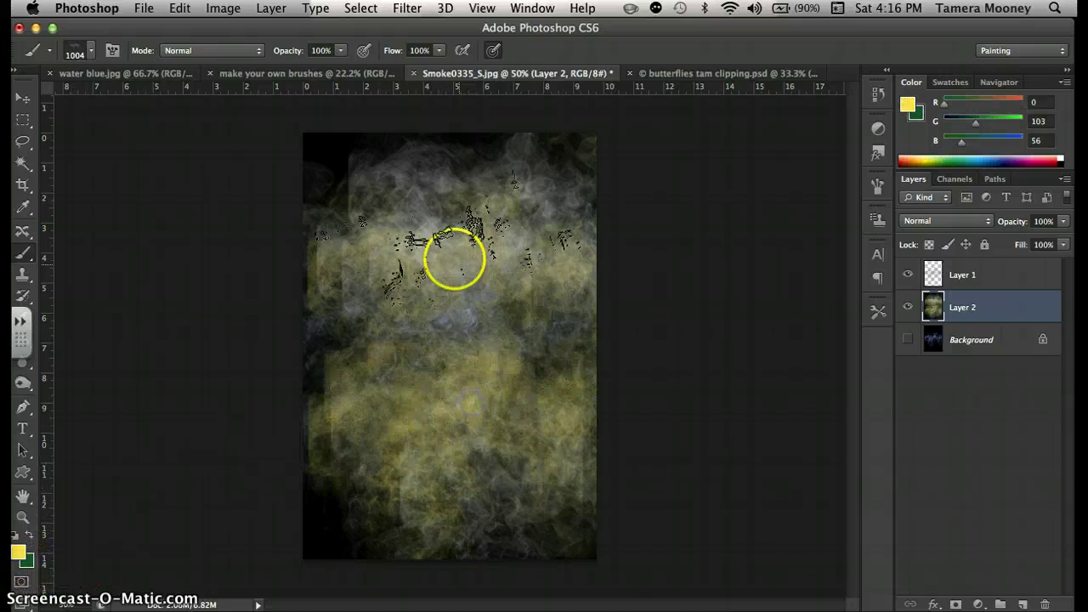
key("x")
left_click(445, 294)
left_click(448, 455)
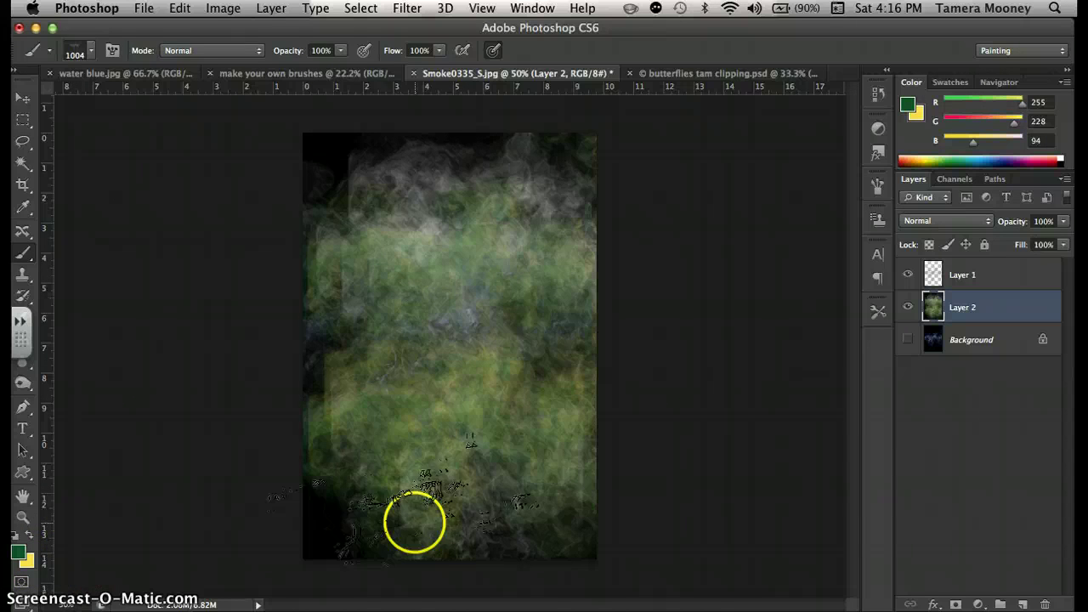
left_click(381, 544)
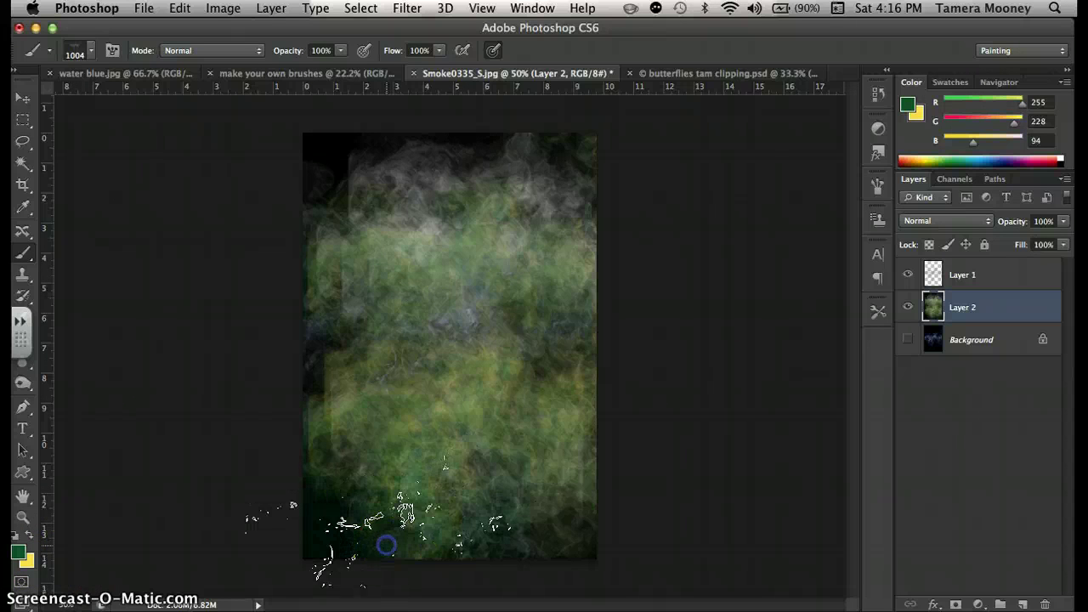
- Pick blue and stamp blue smoke across the top, middle and bottom
left_click(983, 162)
left_click(457, 258)
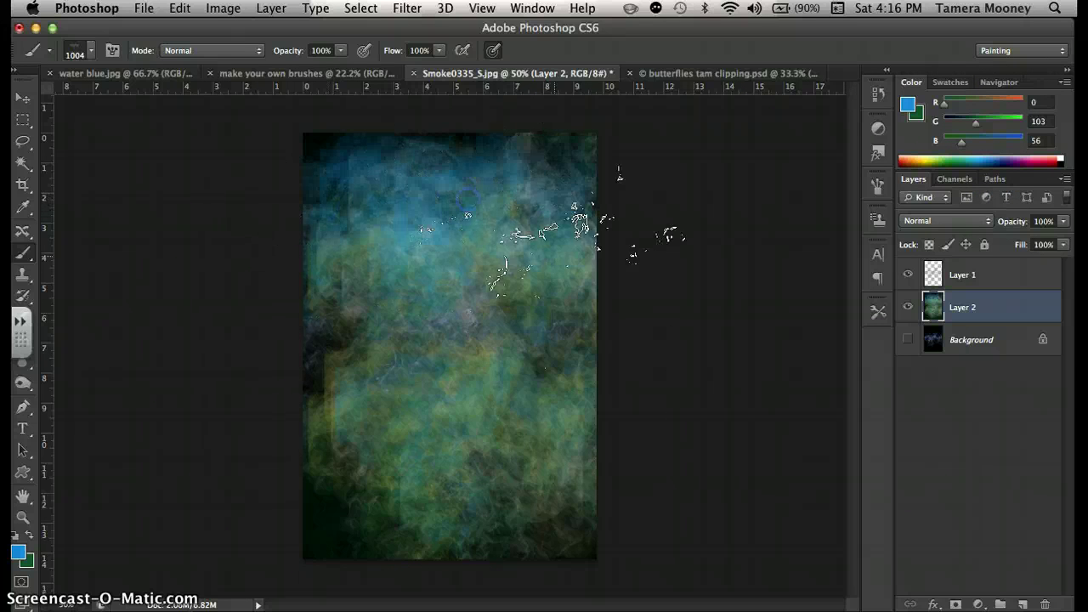
left_click(459, 202)
left_click(366, 174)
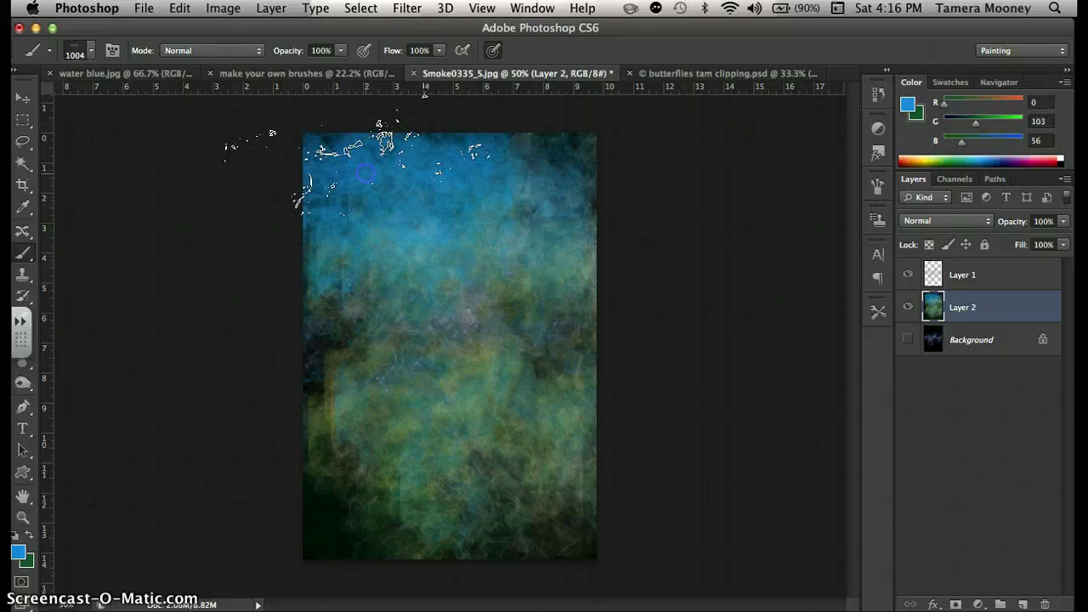
left_click(535, 176)
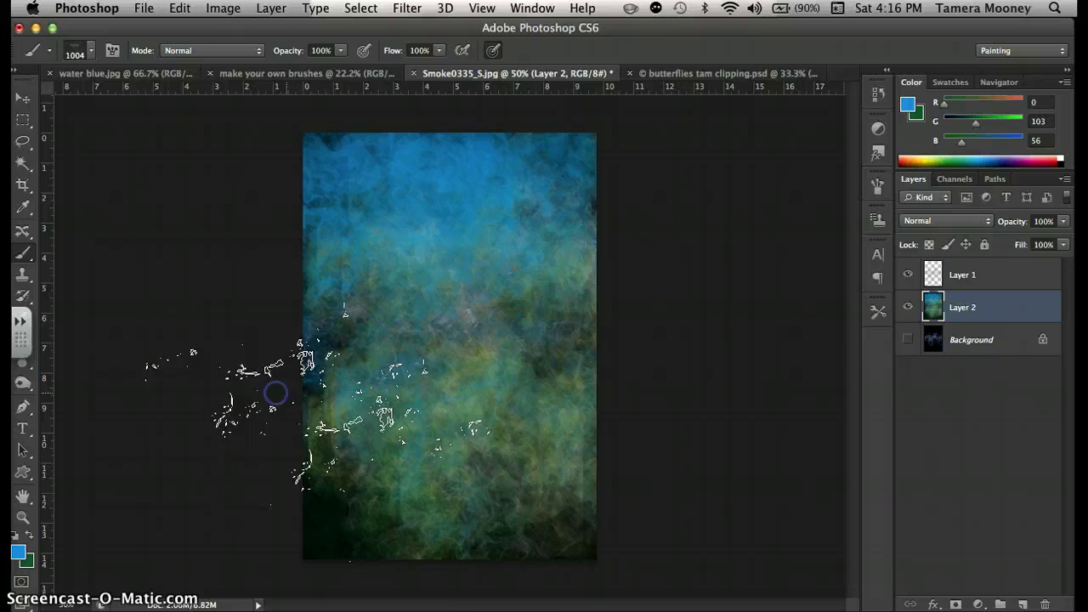
left_click(388, 580)
left_click(561, 564)
left_click(430, 488)
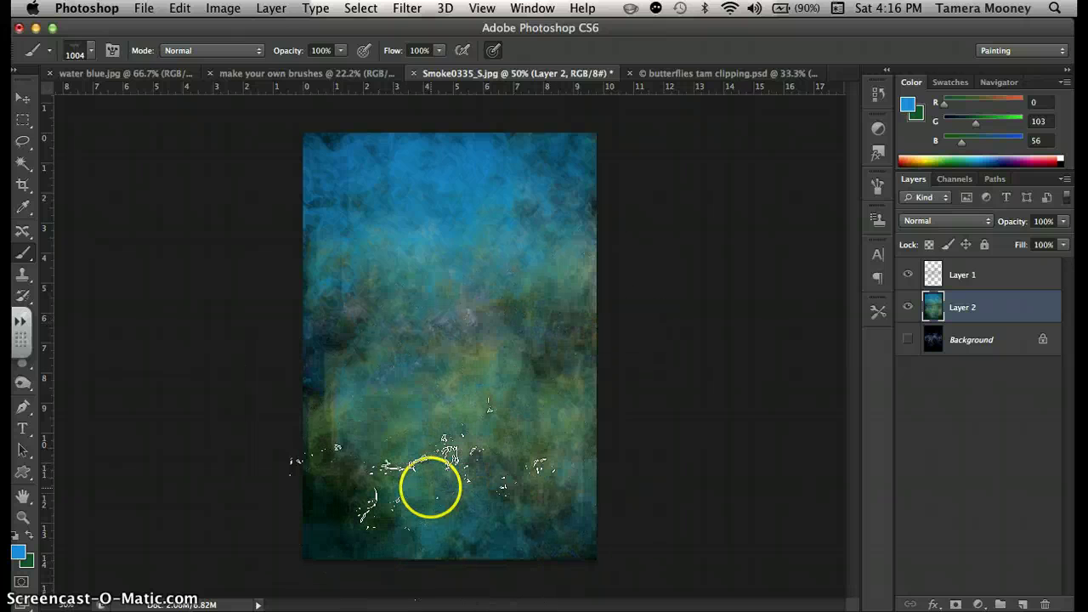
- Lighten the texture with white smoke stamps, then float Smoke0335_S.jpg in its own window
left_click(16, 537)
key("x")
left_click(352, 382)
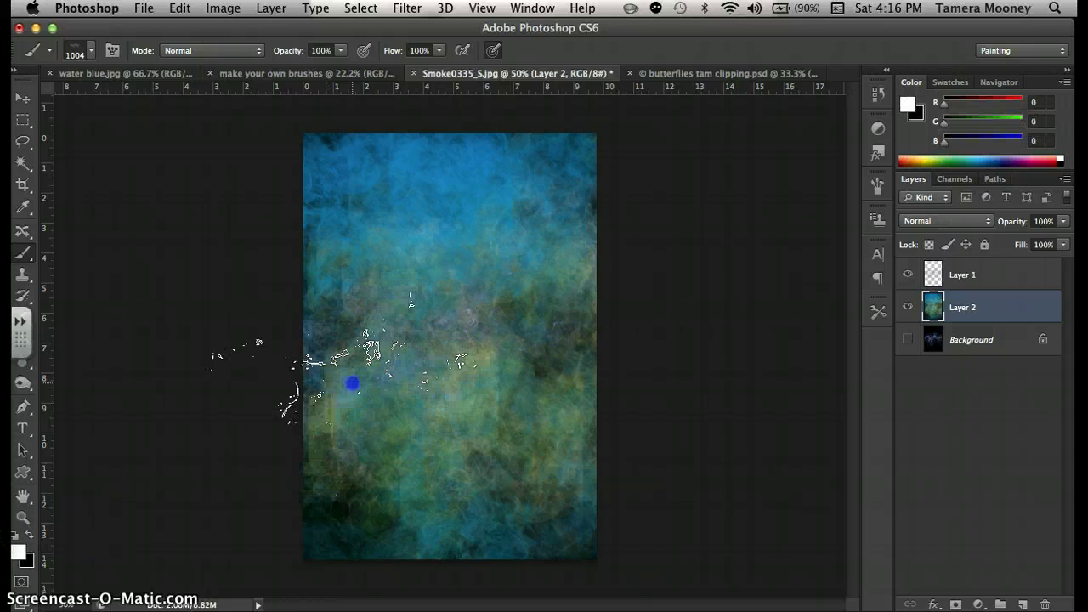
left_click(501, 408)
left_click(515, 252)
left_click(425, 451)
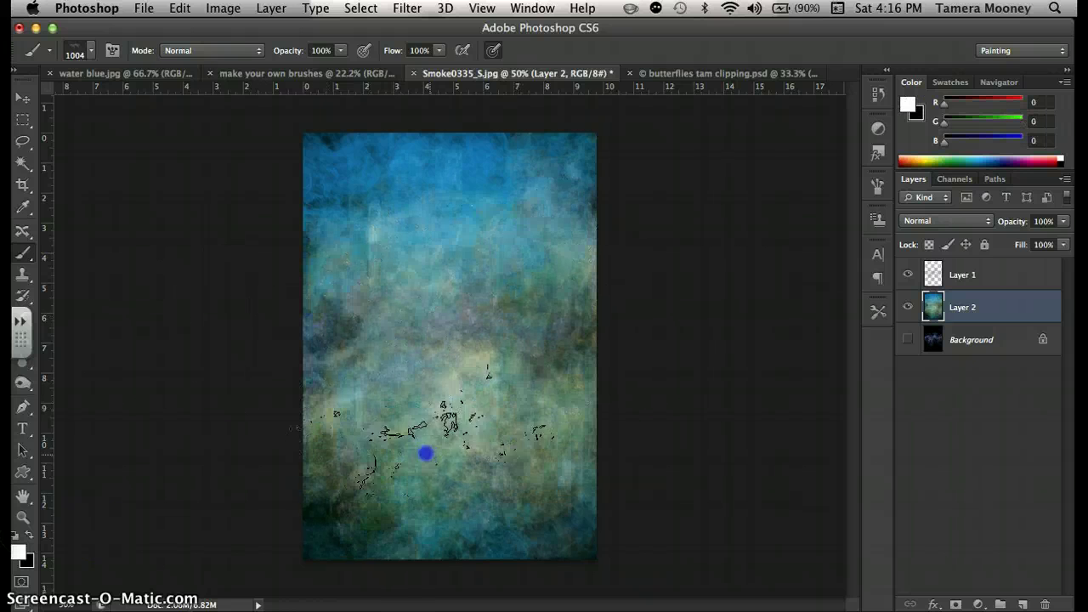
left_click(510, 479)
left_click(450, 293)
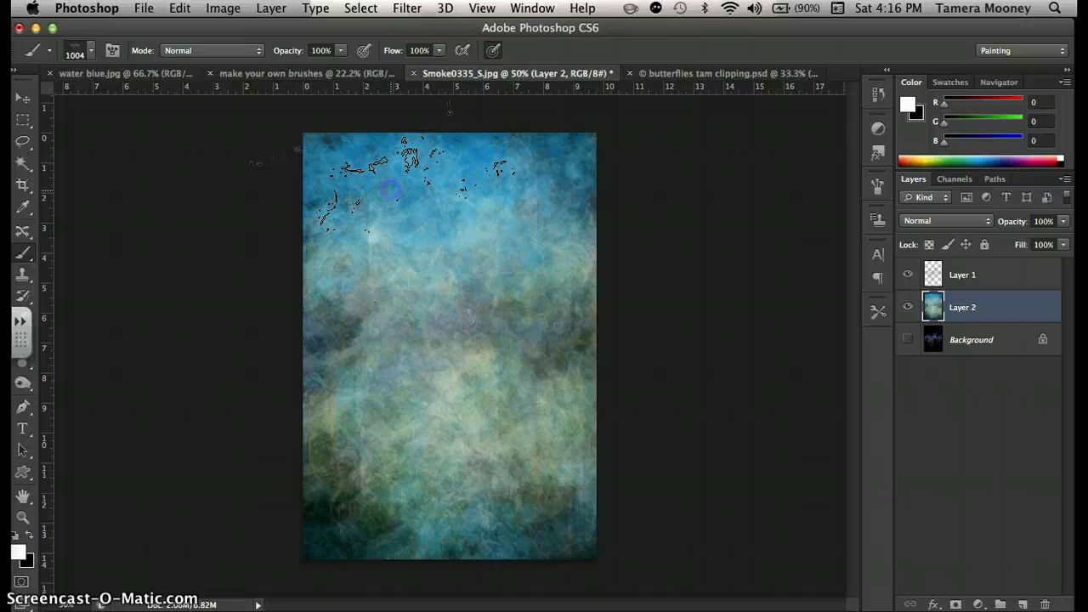
left_click(331, 546)
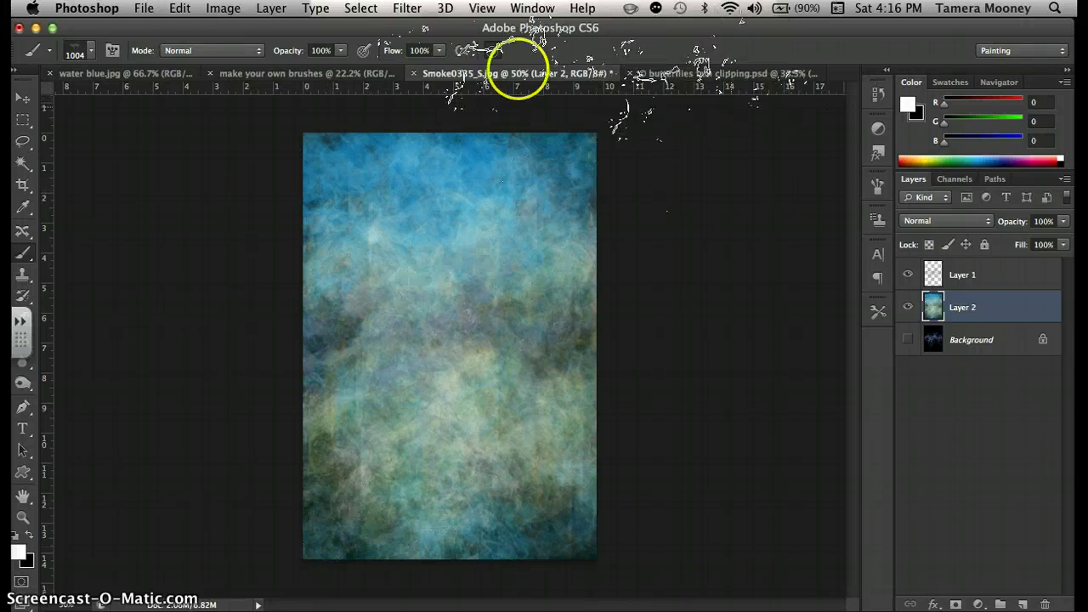
left_click_drag(508, 77, 601, 277)
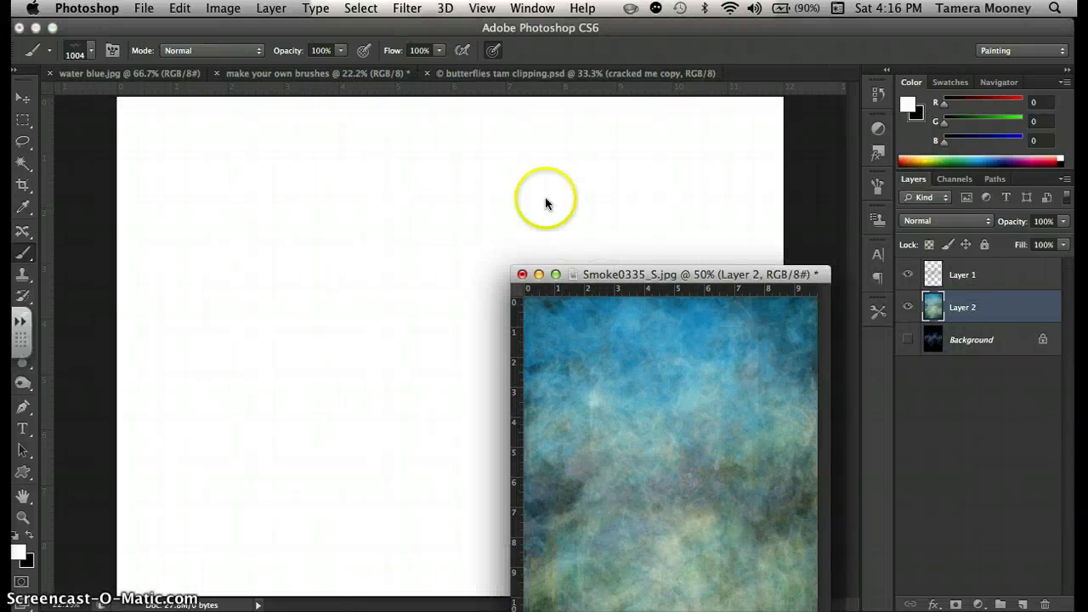
- Define a brush preset named 'butterflies tam clipping2.psd' from the butterfly collage document
left_click(505, 75)
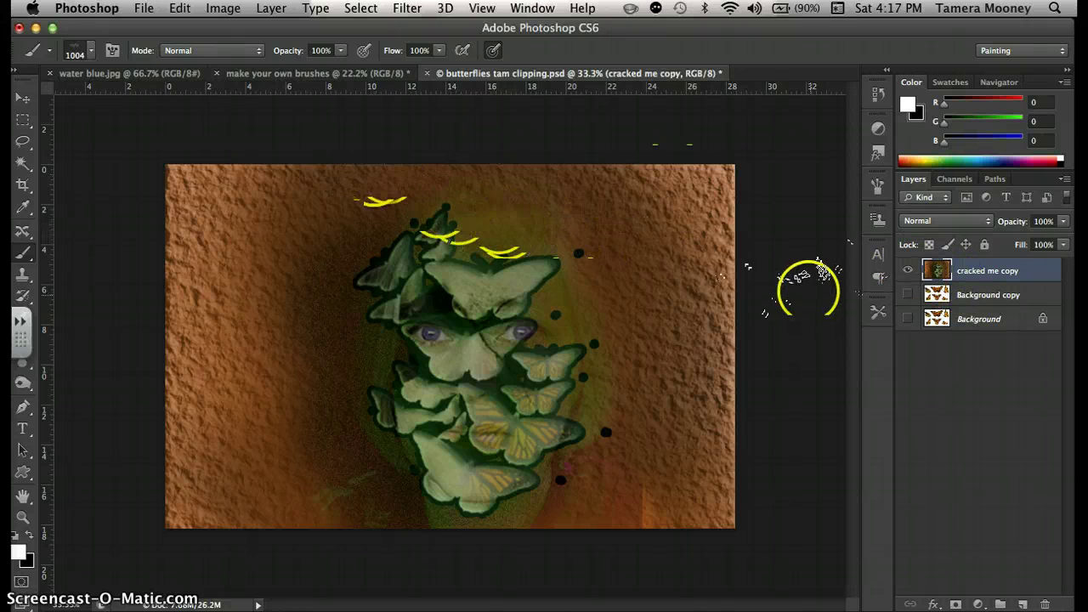
left_click(181, 8)
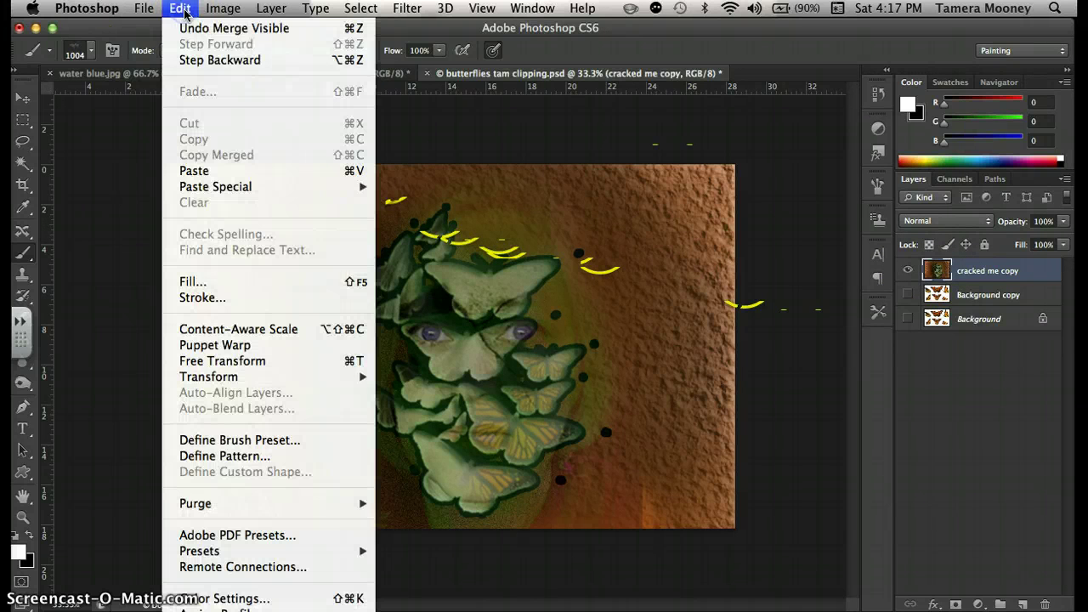
left_click(239, 441)
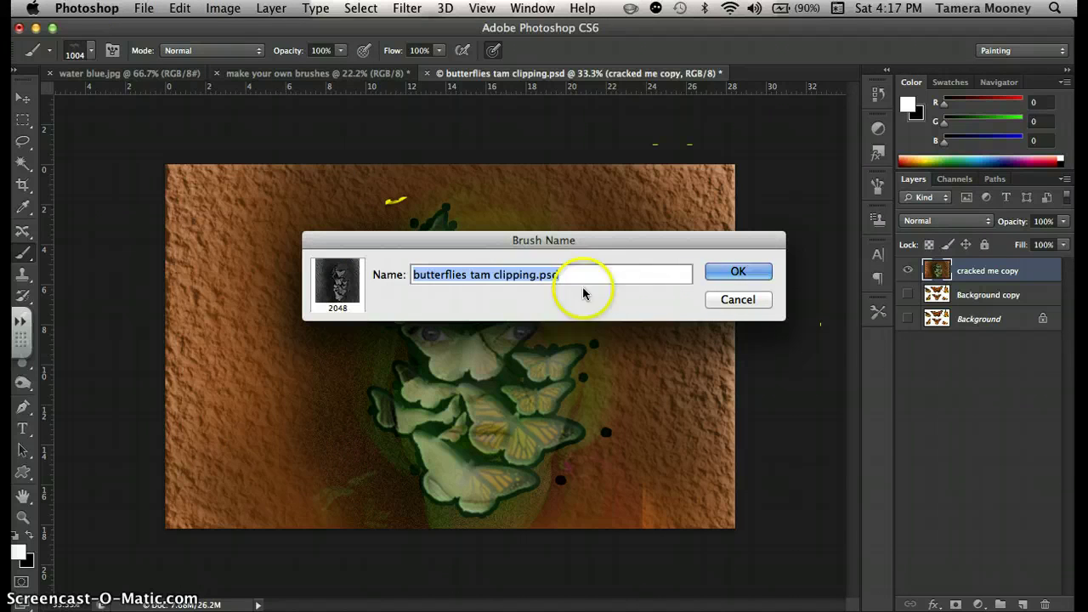
left_click(535, 273)
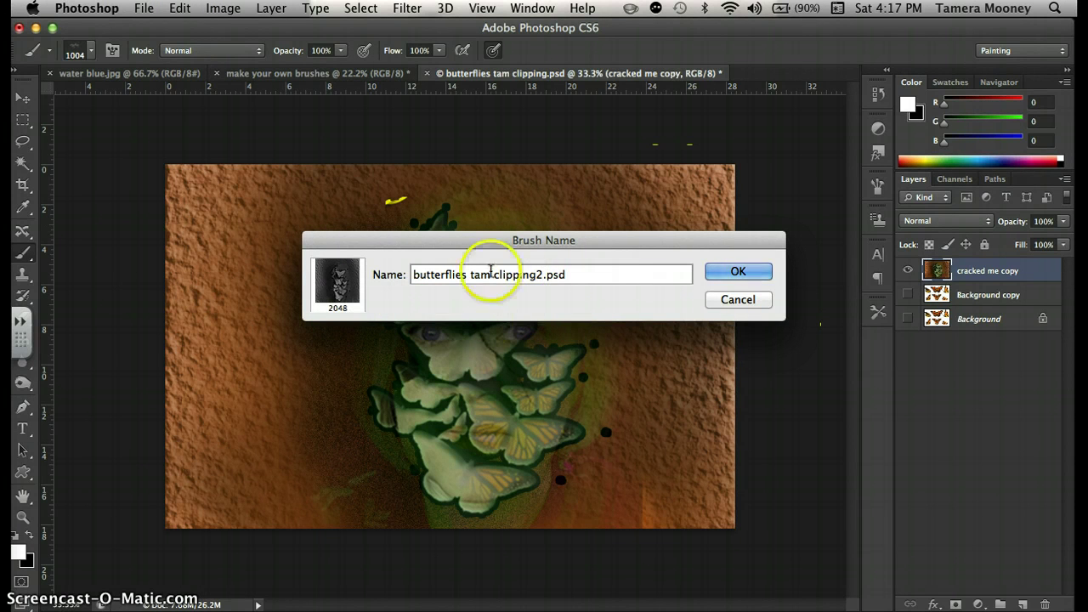
left_click(715, 274)
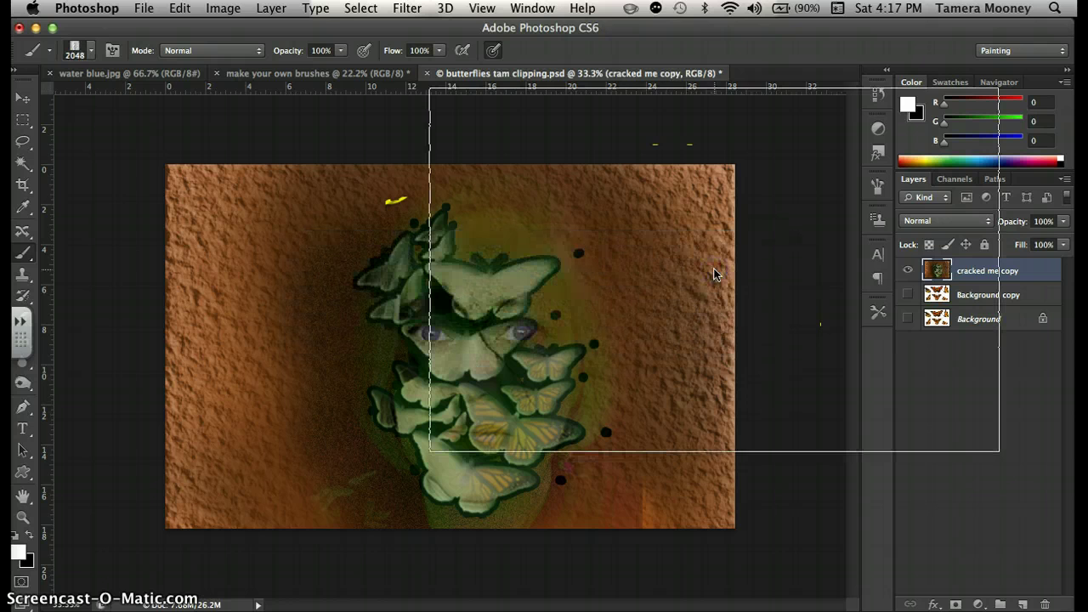
- On the zoomed-out make your own brushes canvas, stamp blue butterflies across the upper and lower areas
left_click(291, 73)
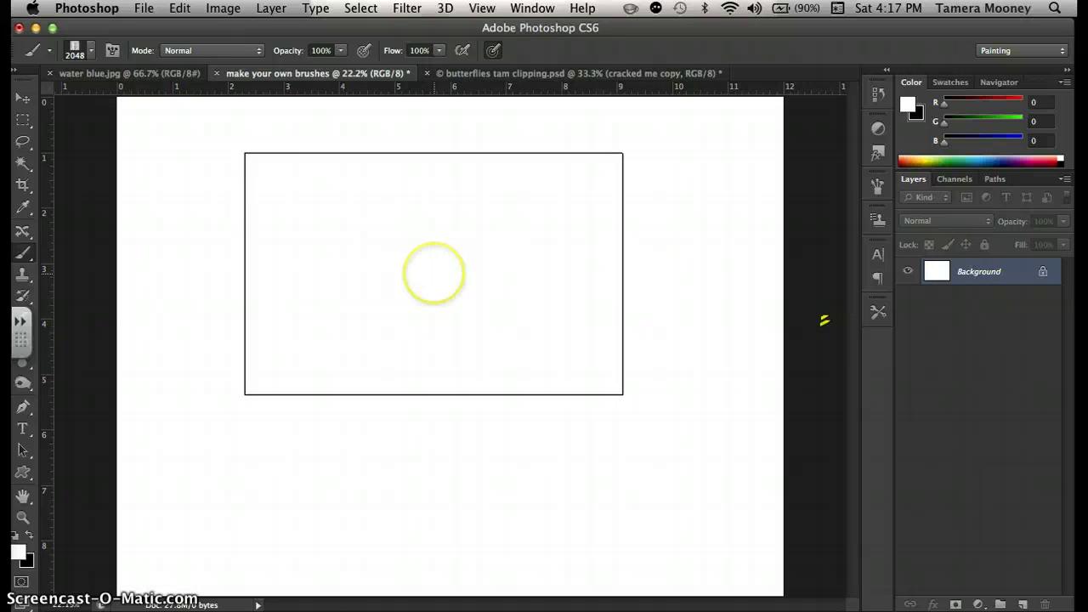
key("super+minus")
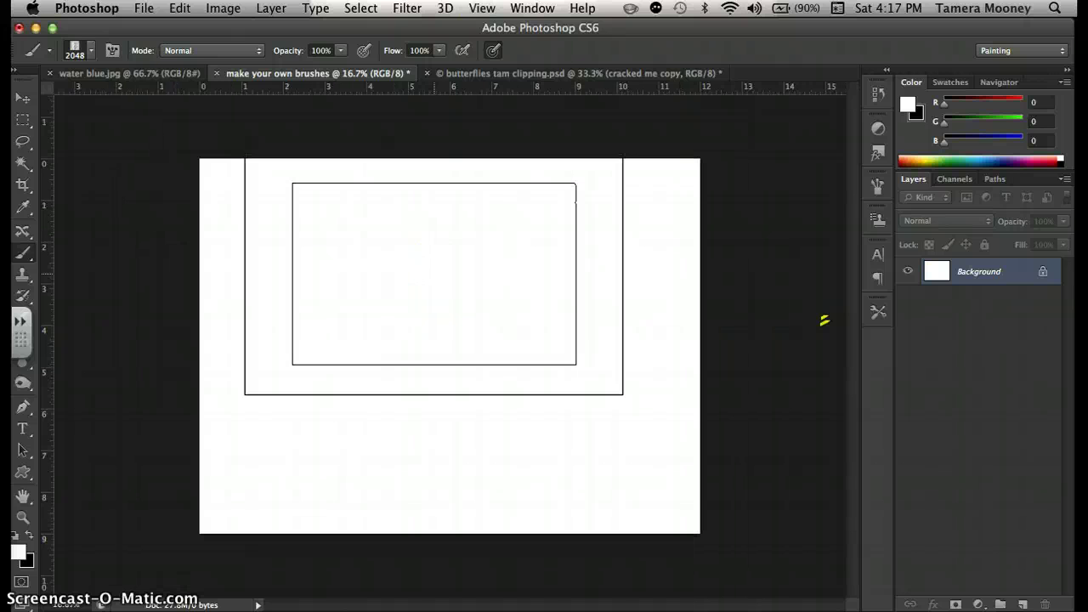
key("x")
left_click(375, 269)
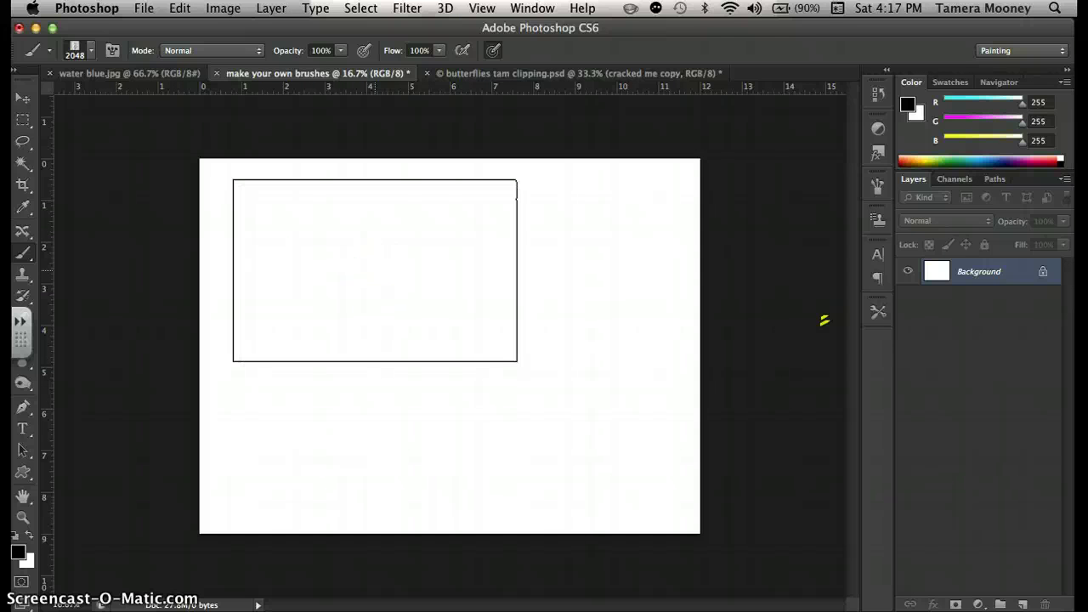
left_click(968, 158)
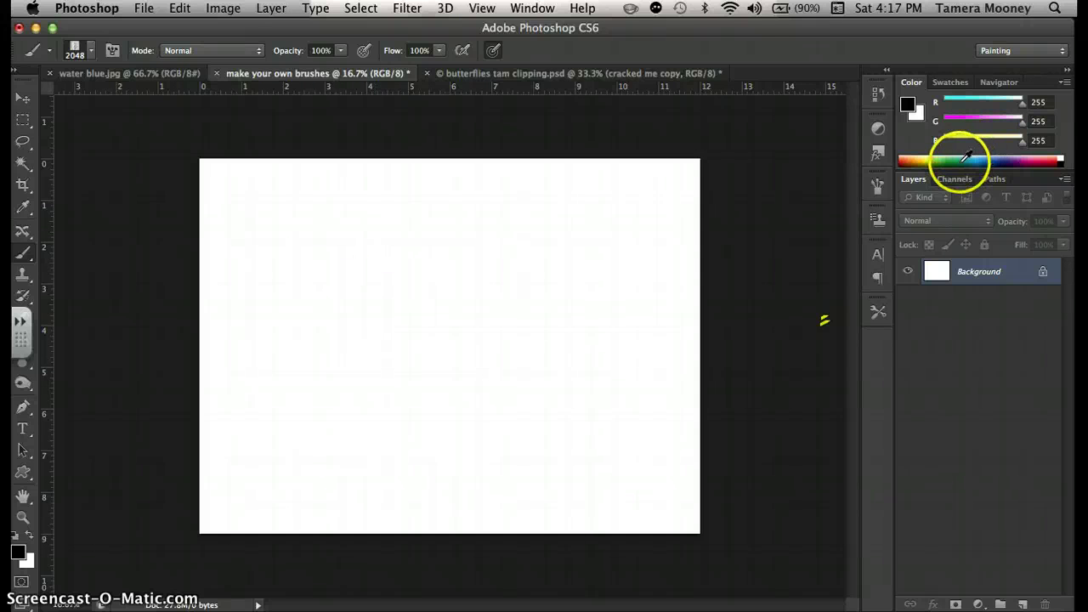
left_click(989, 158)
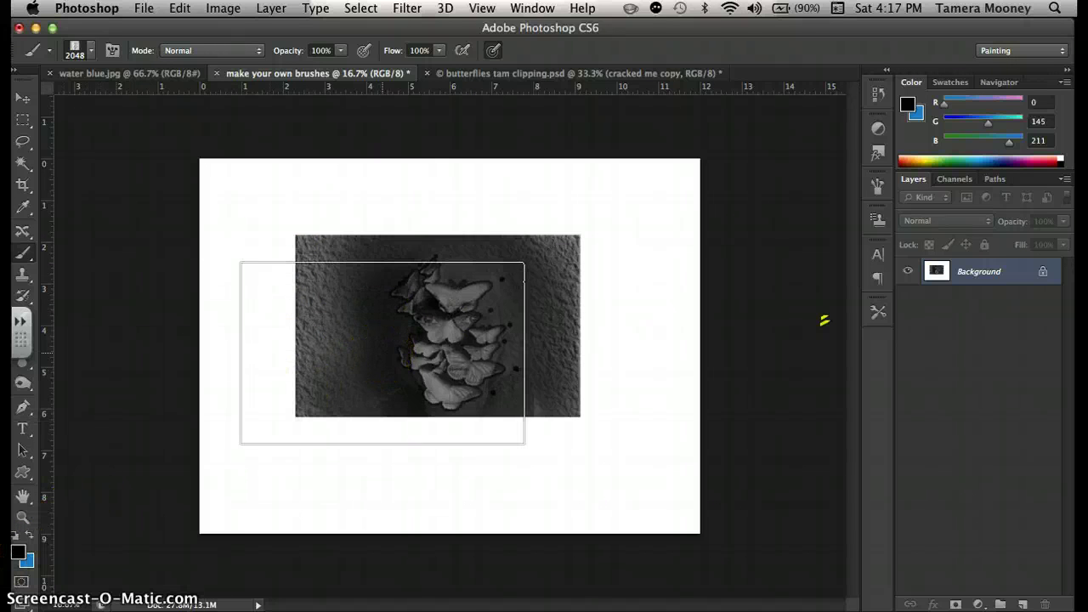
key("ctrl+z")
key("x")
left_click(369, 277)
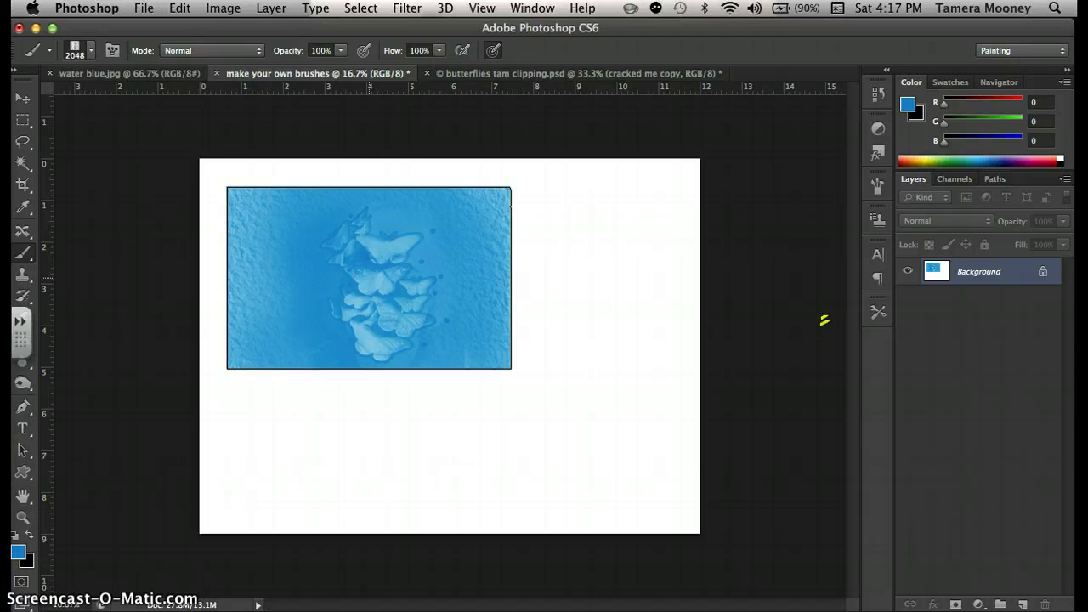
left_click(562, 287)
left_click(578, 437)
left_click(338, 445)
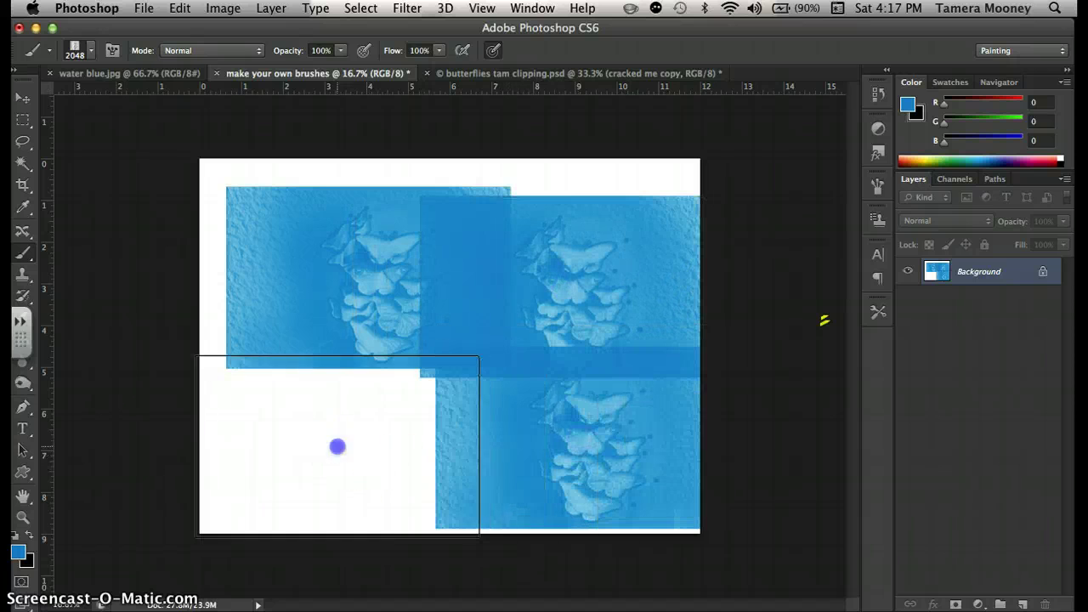
- Pick yellow and stamp yellow butterflies over the corners and centre-left
left_click(923, 160)
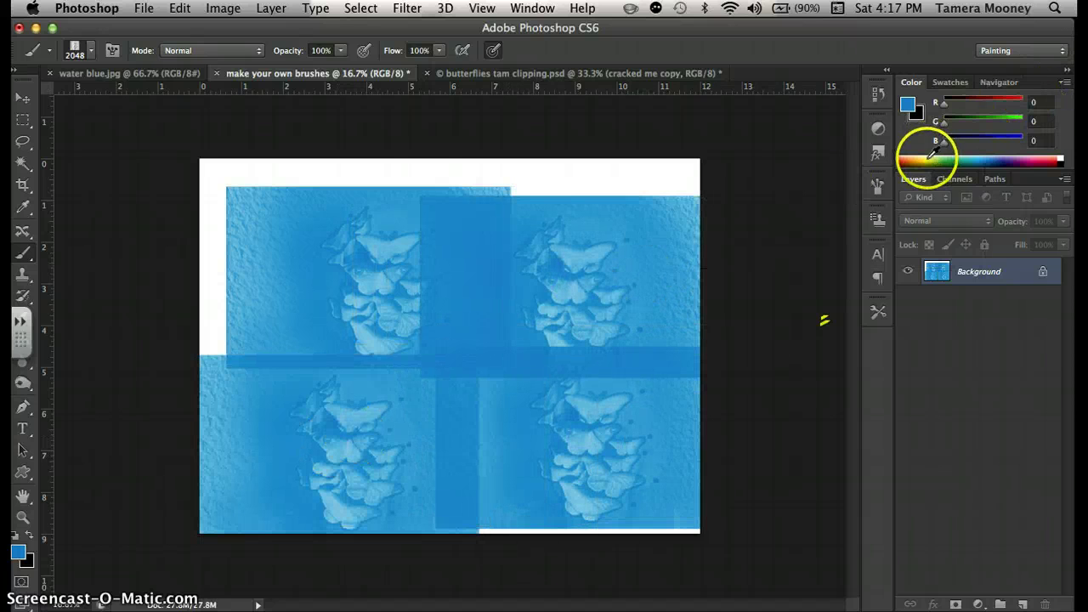
left_click(534, 238)
key("x")
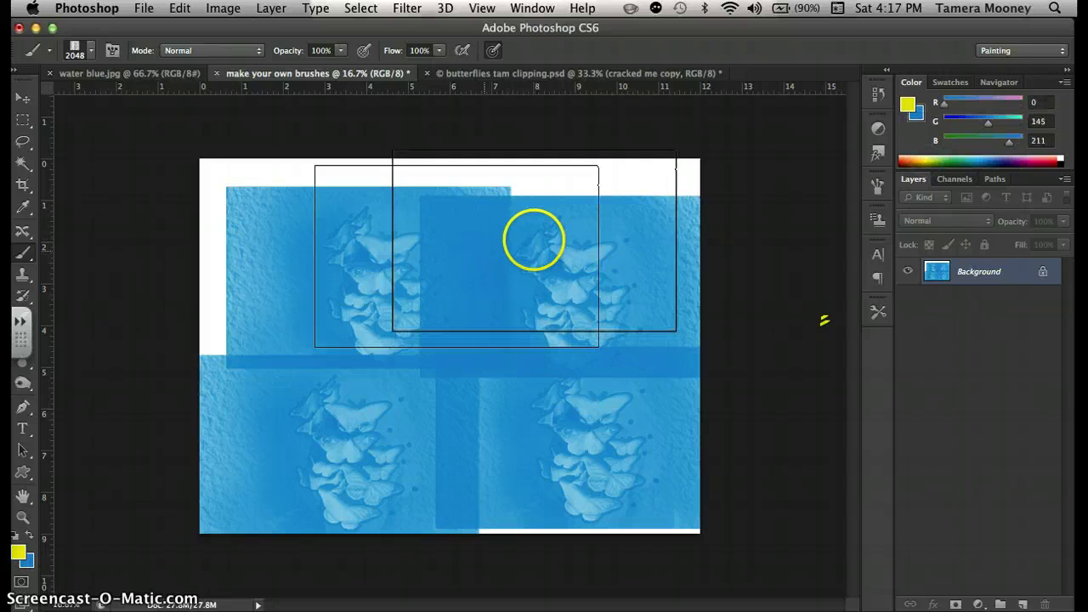
left_click(376, 275)
left_click(358, 381)
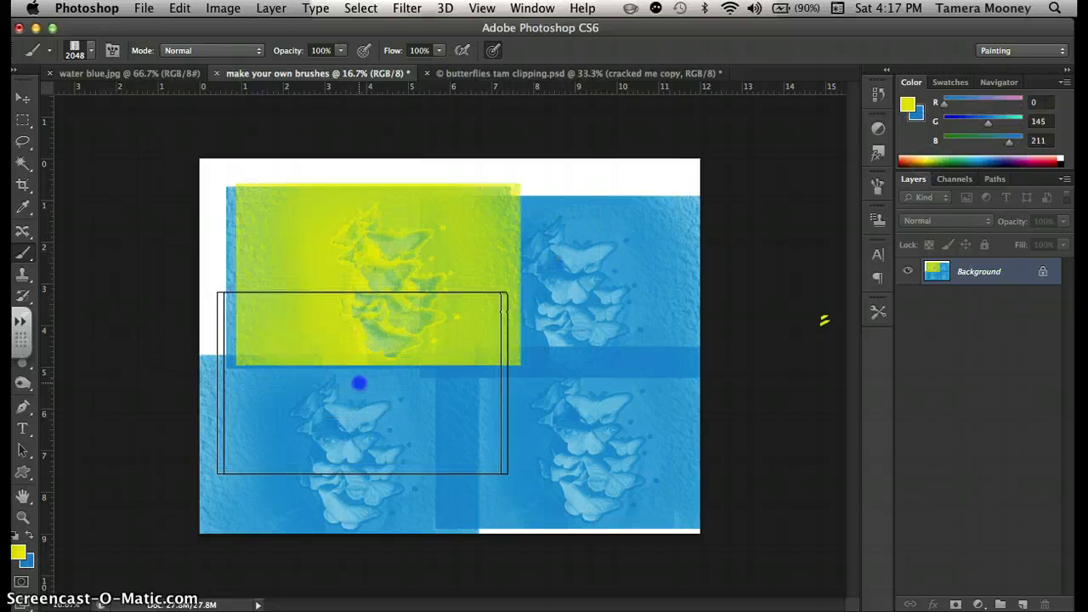
left_click(631, 468)
left_click(643, 242)
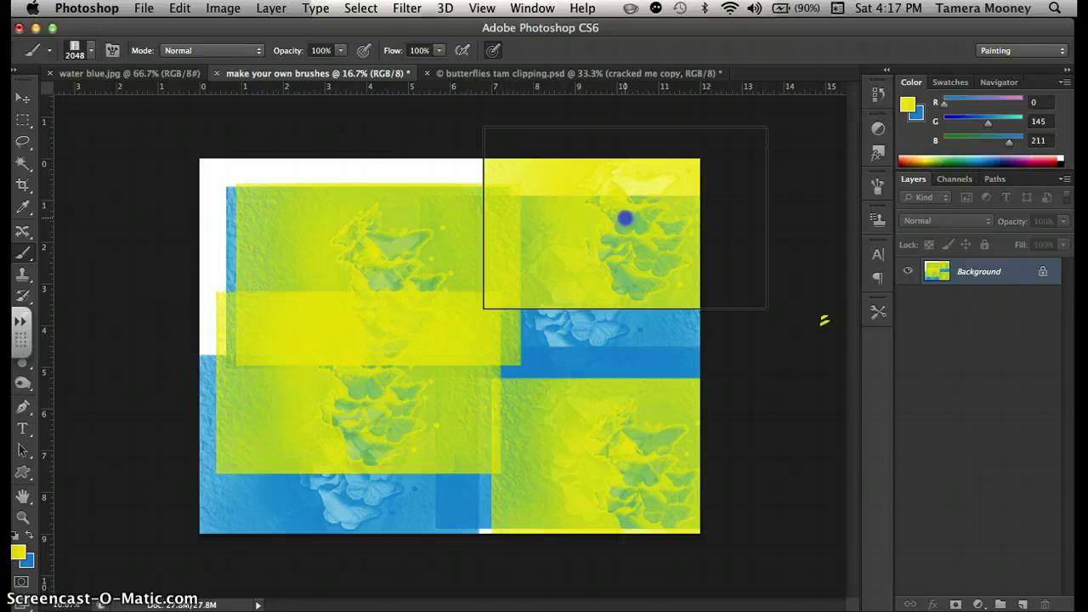
left_click(192, 223)
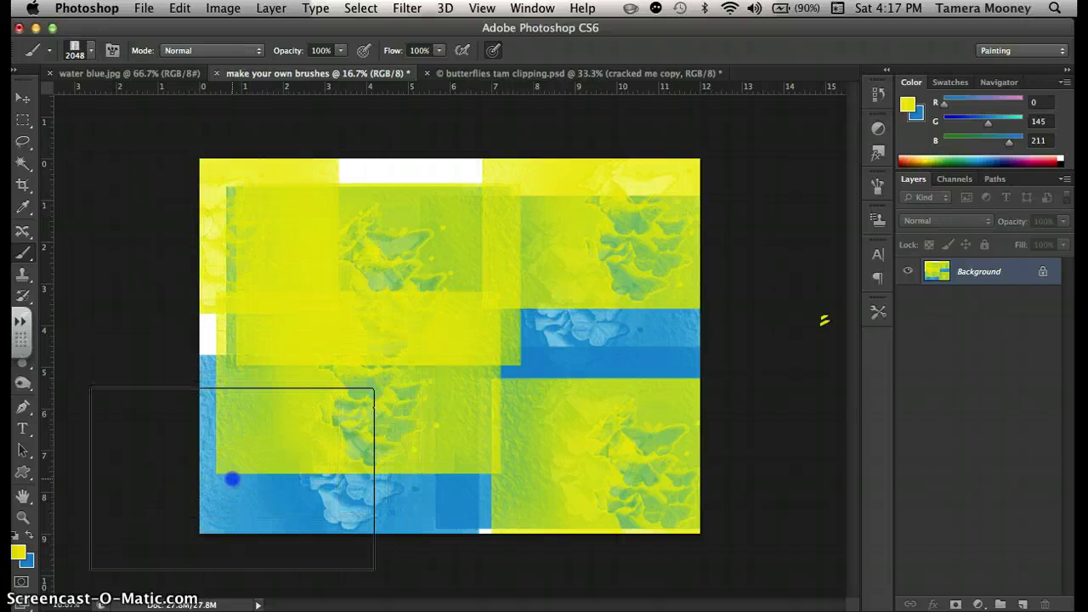
left_click(232, 479)
- Stamp black butterflies over the colourful canvas, then step back through history to blank white
left_click(17, 539)
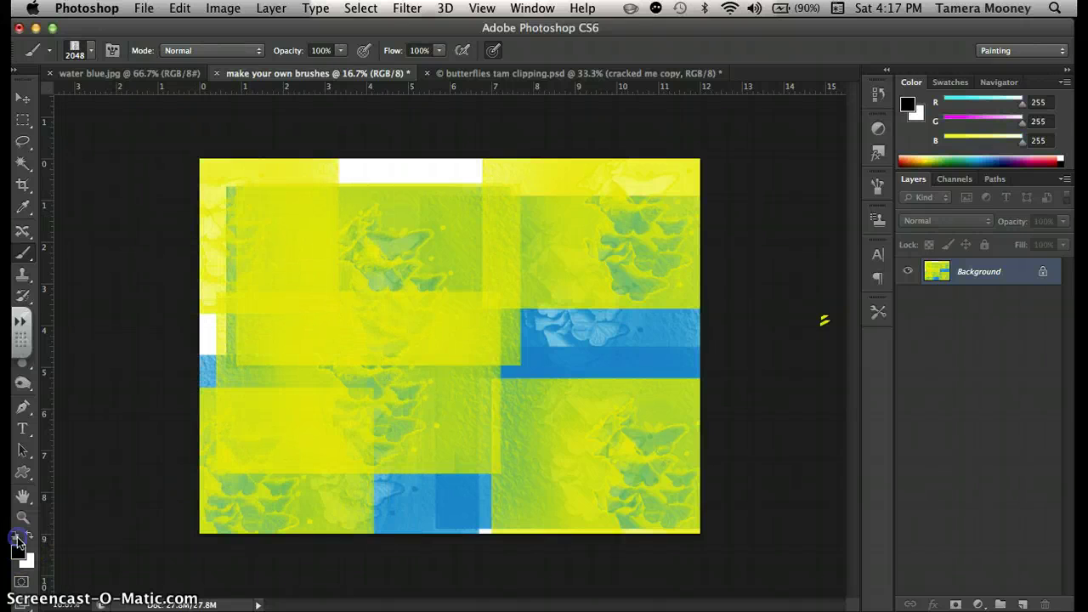
left_click(313, 446)
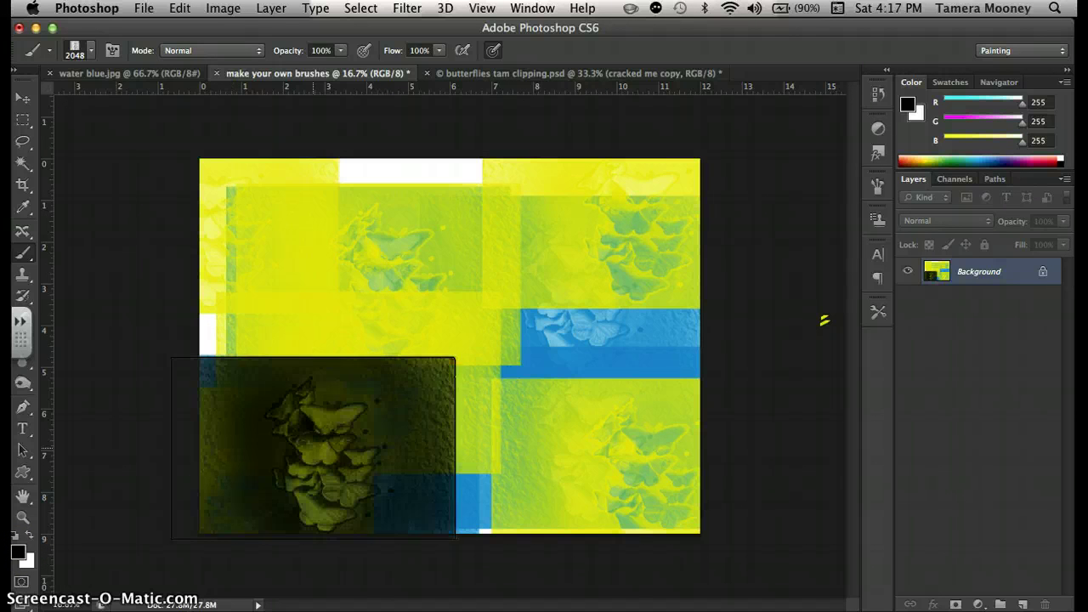
left_click(459, 328)
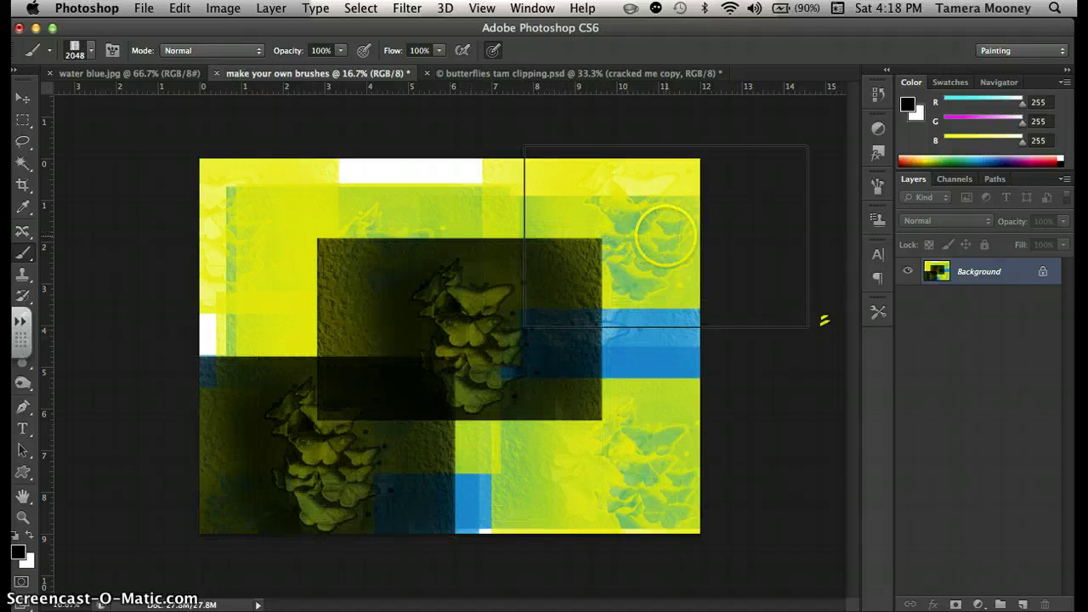
mouse_move(344, 249)
left_mouse_down()
mouse_move(199, 195)
mouse_move(182, 226)
mouse_move(272, 265)
left_mouse_up()
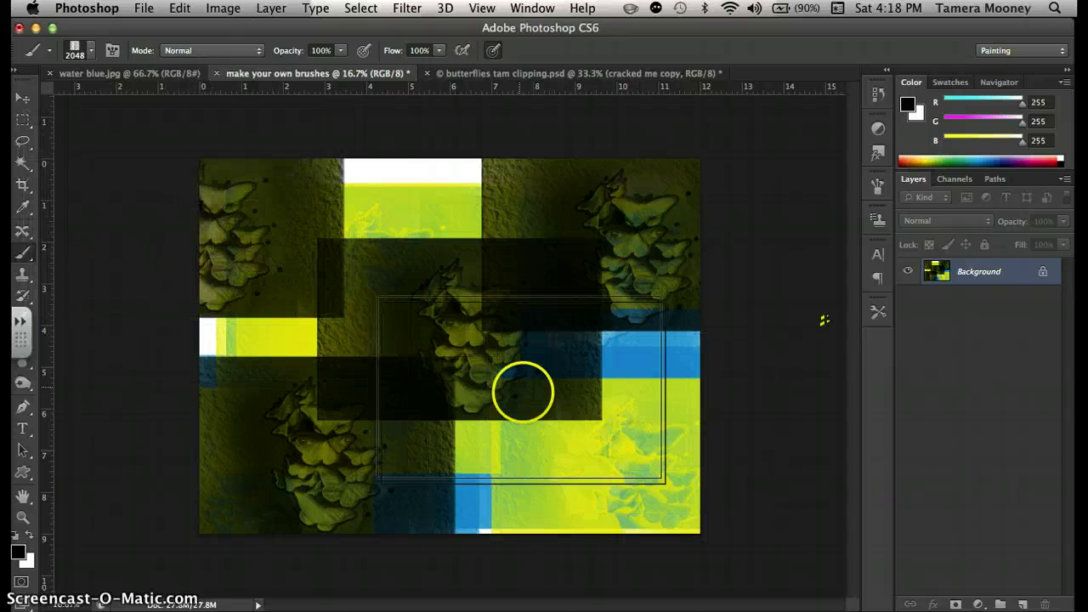
left_click(621, 492)
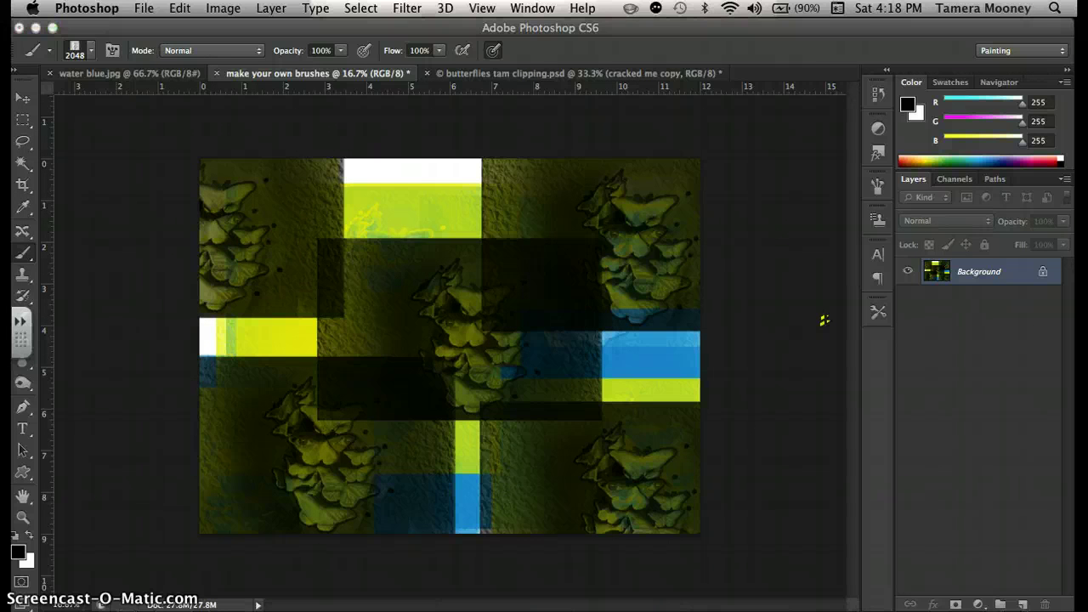
left_click(400, 244)
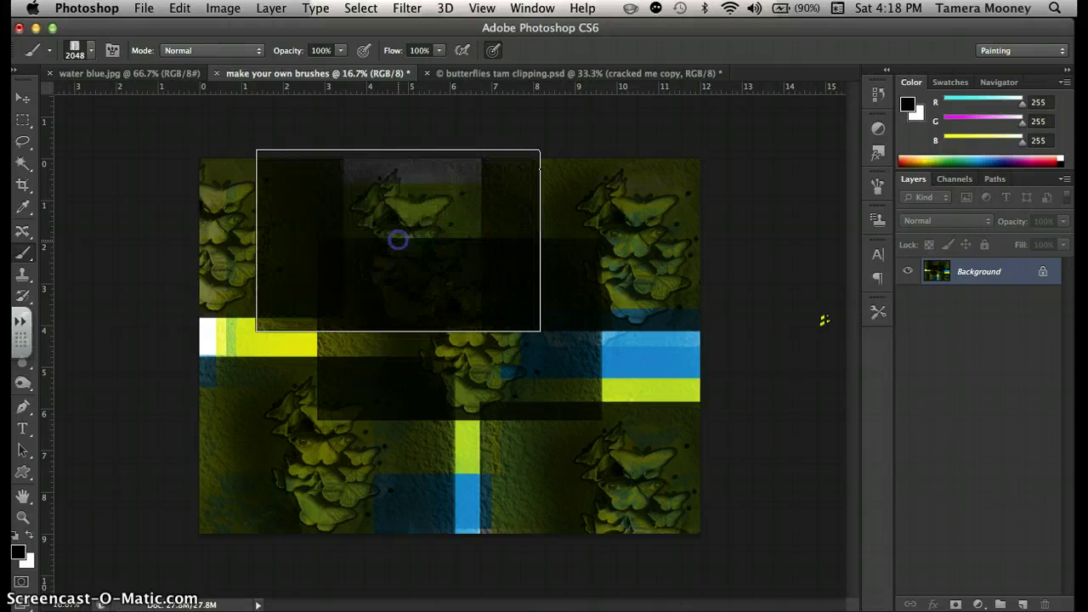
left_click(275, 374)
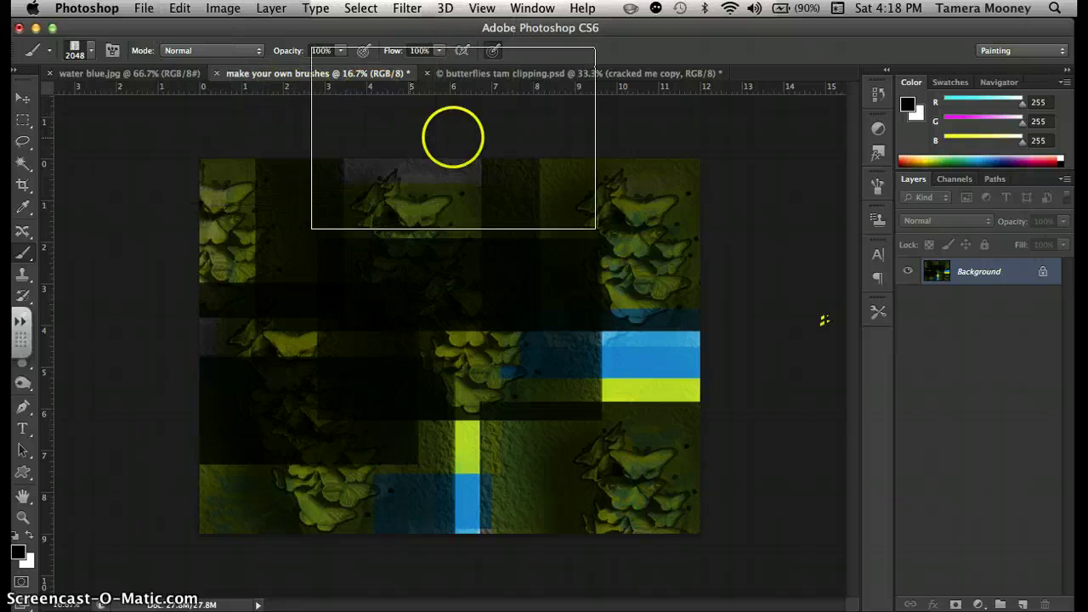
key("super+alt+z")
key("super+alt+z")
key("super+alt+z")
key("super+alt+z")
key("super+alt+z")
key("super+alt+z")
key("super+alt+z")
key("super+alt+z")
key("super+alt+z")
key("super+alt+z")
key("super+alt+z")
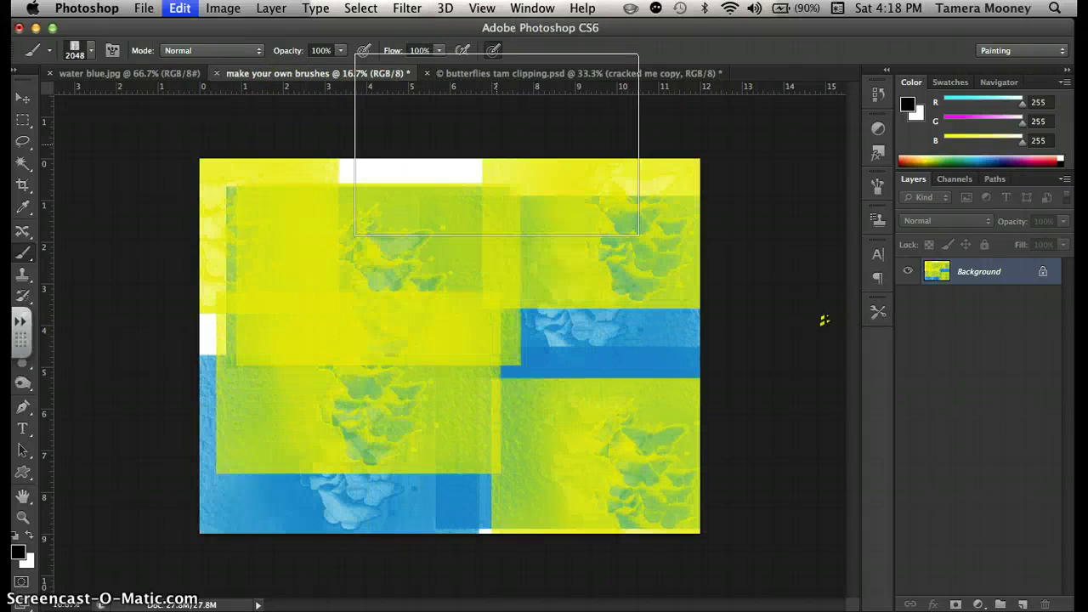
key("super+alt+z")
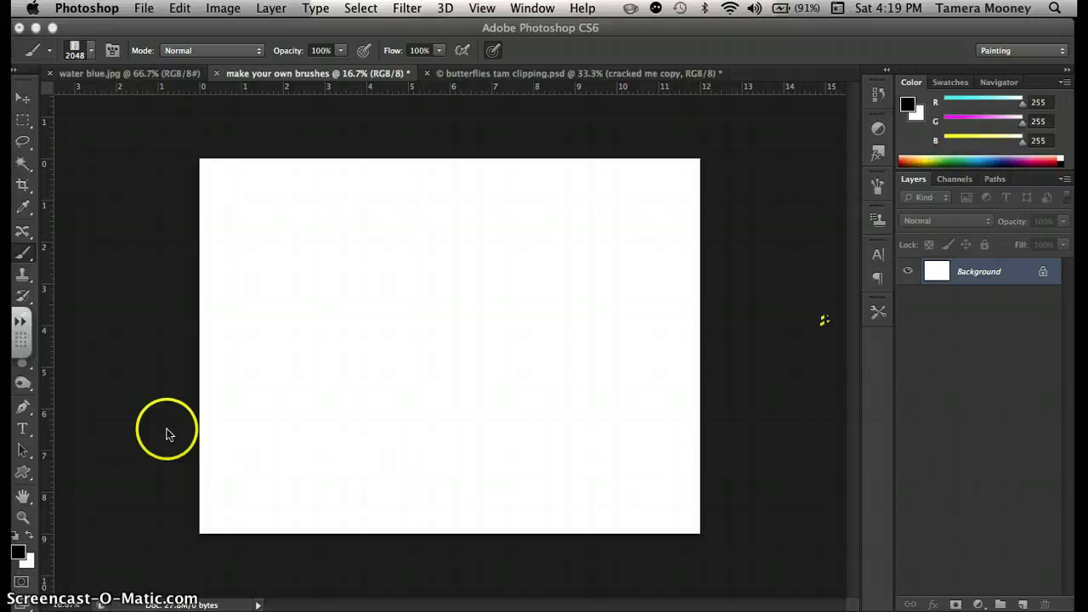
- Choose the hard round brush and paint a large black disc on the canvas
left_click(93, 54)
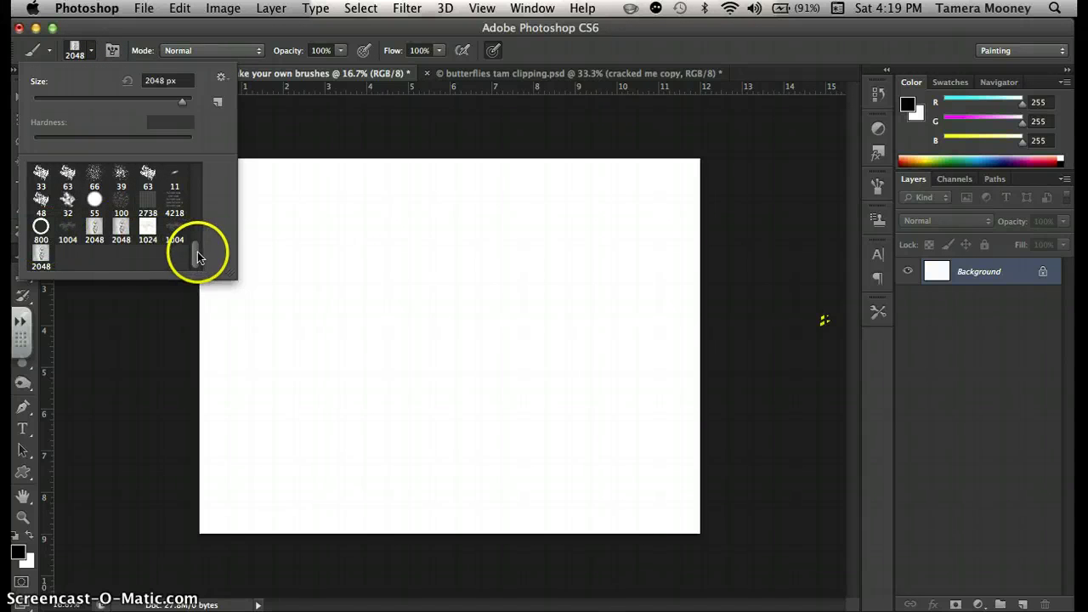
left_click_drag(197, 252, 198, 145)
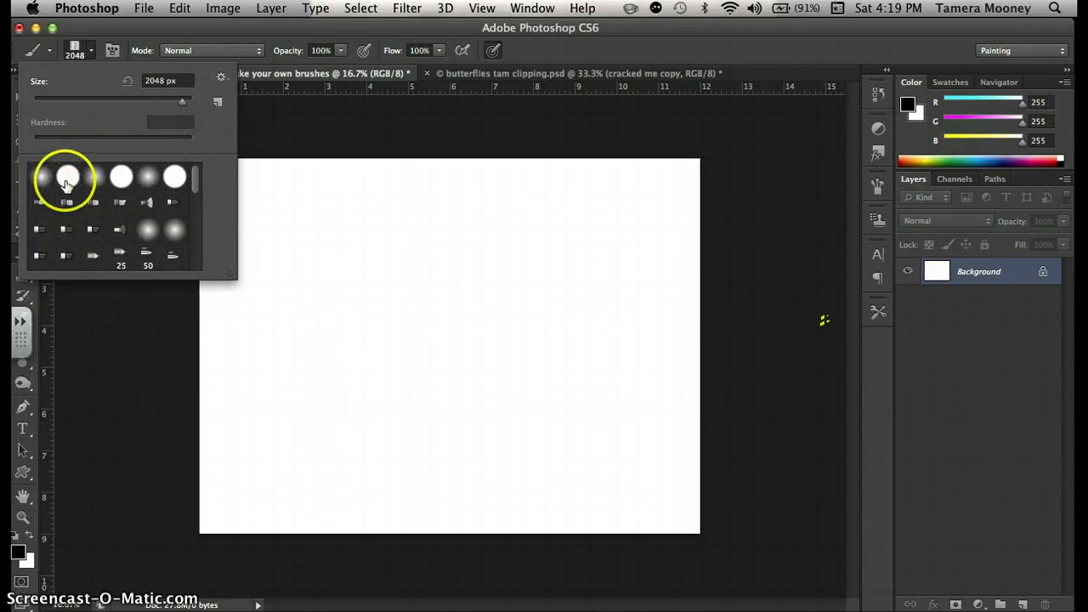
left_click(67, 181)
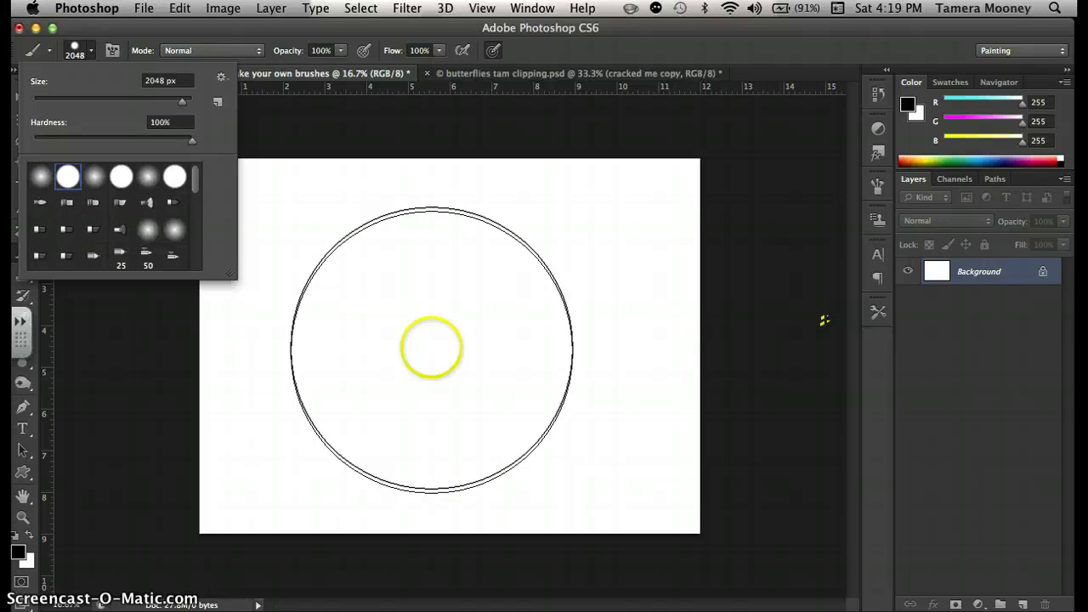
left_click(431, 347)
left_click(431, 347)
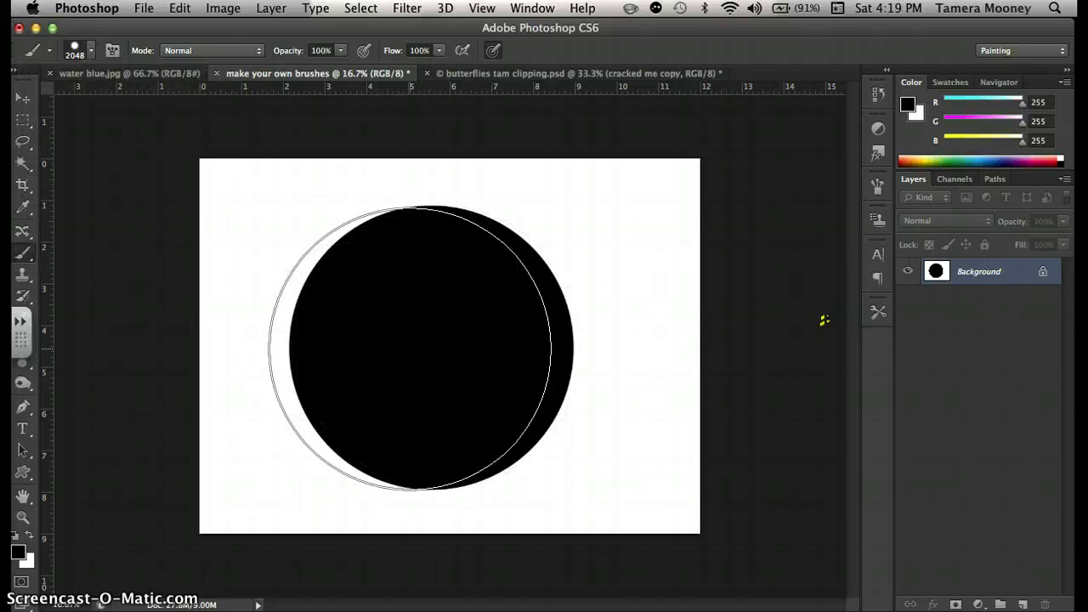
- Shrink the brush to 1800 px and paint the disc's centre white
key("bracketleft")
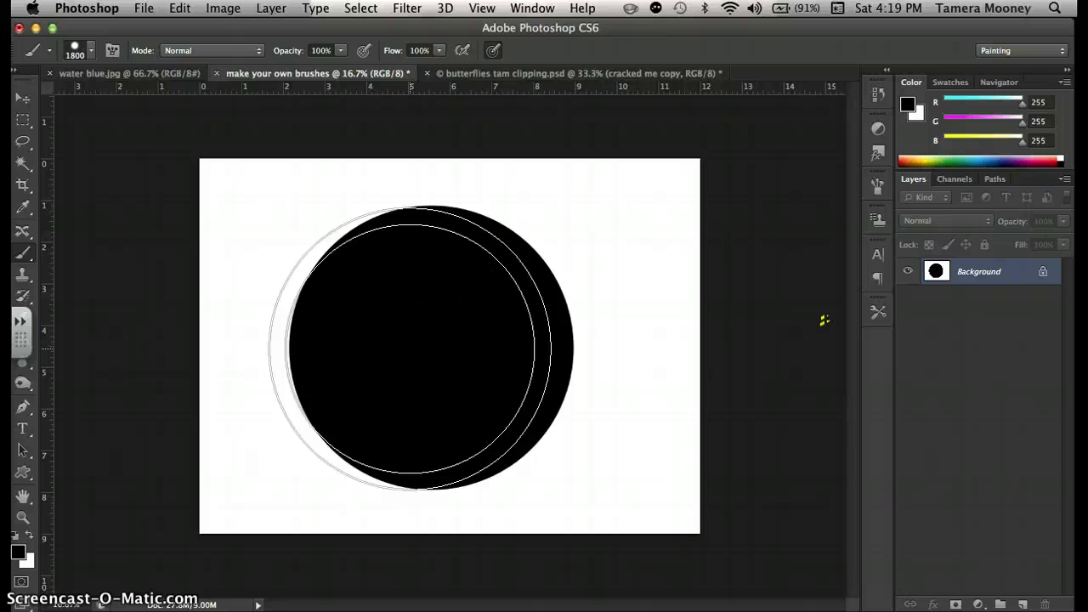
left_click(428, 348)
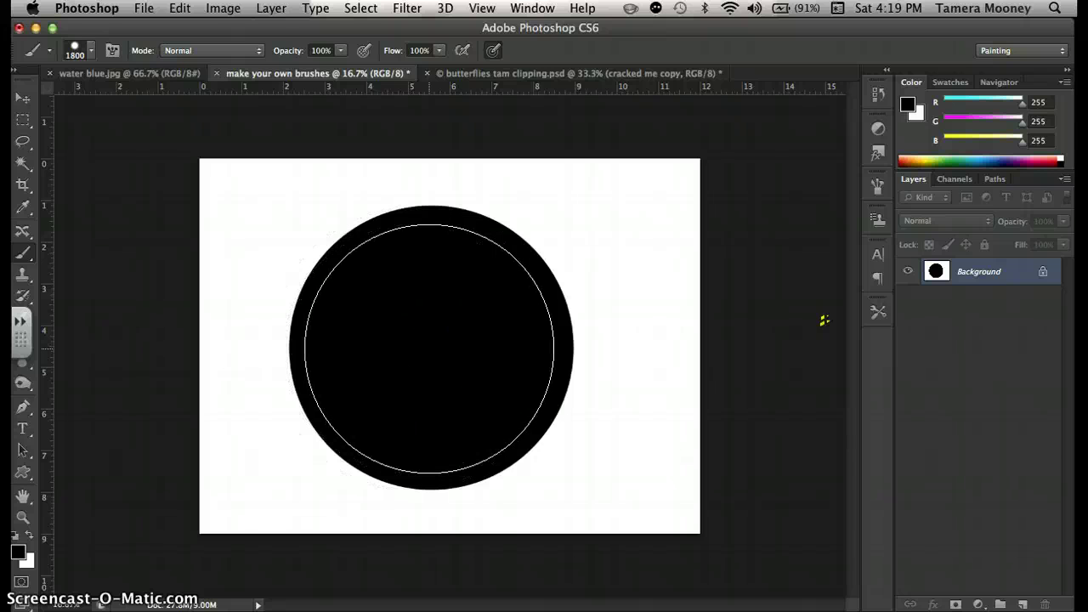
key("x")
left_click(428, 347)
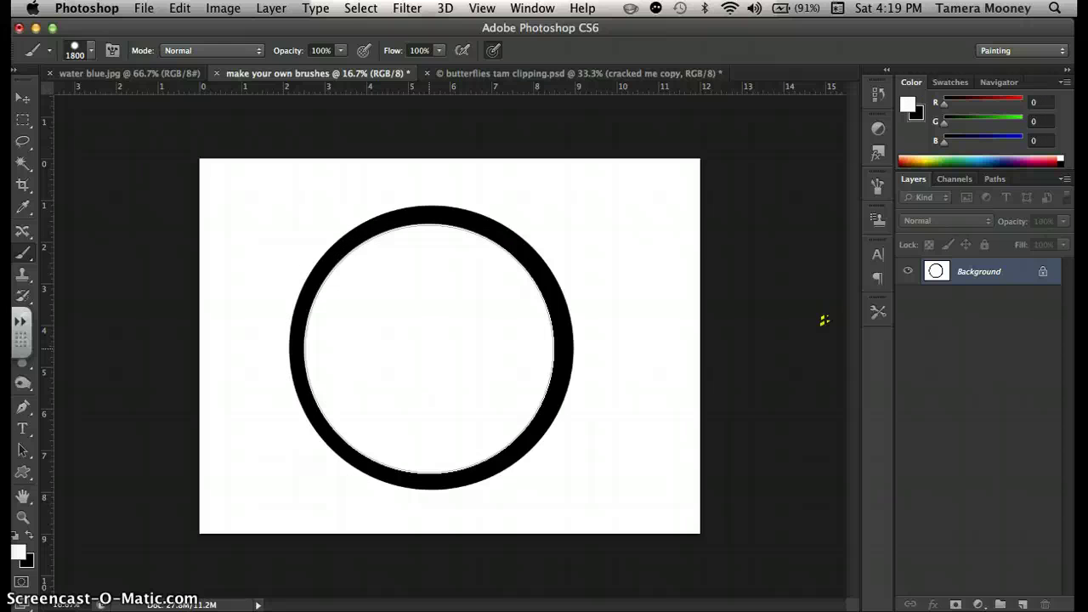
key("super+z")
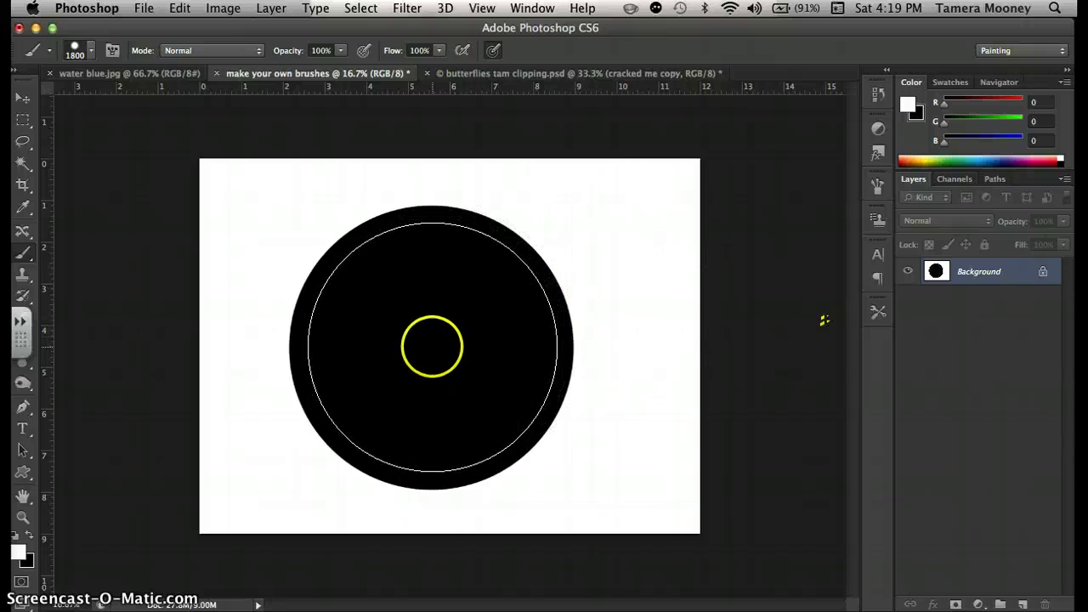
left_click(431, 346)
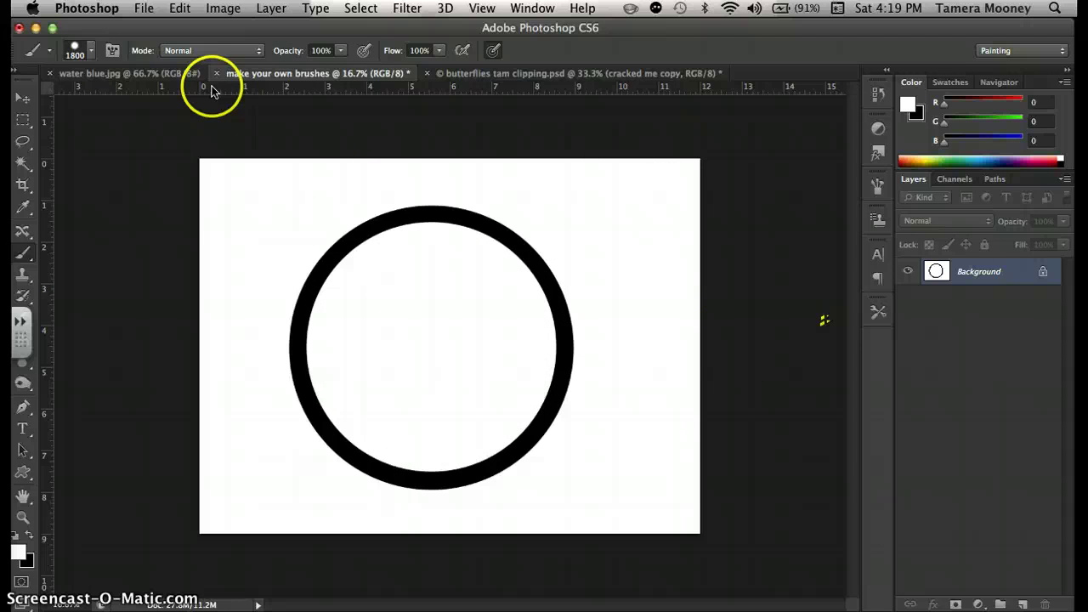
- Define the ring image as a new brush preset named 'cir…'
left_click(180, 9)
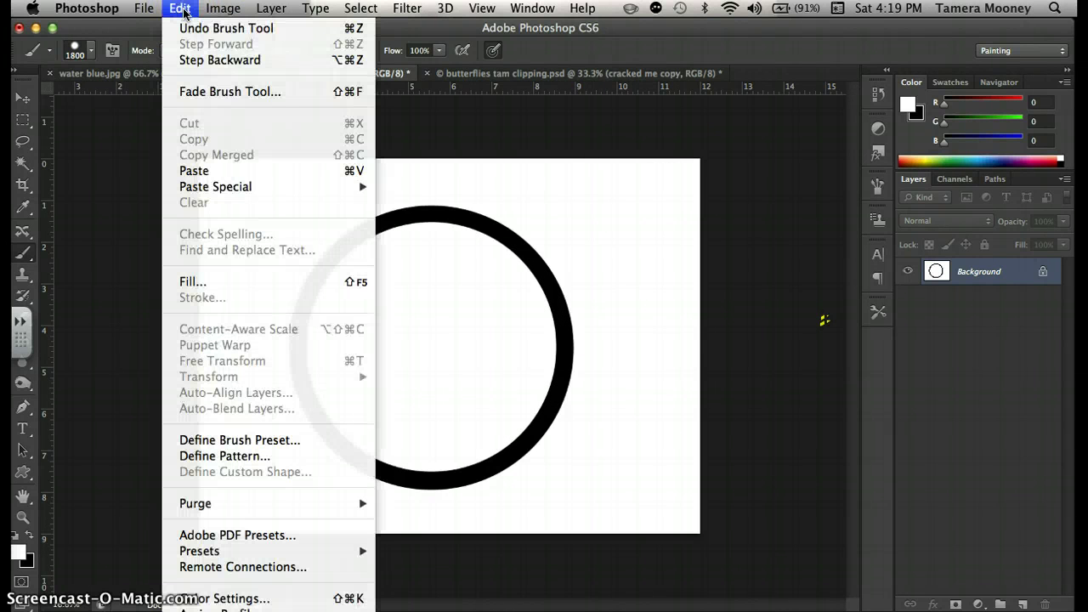
left_click(273, 440)
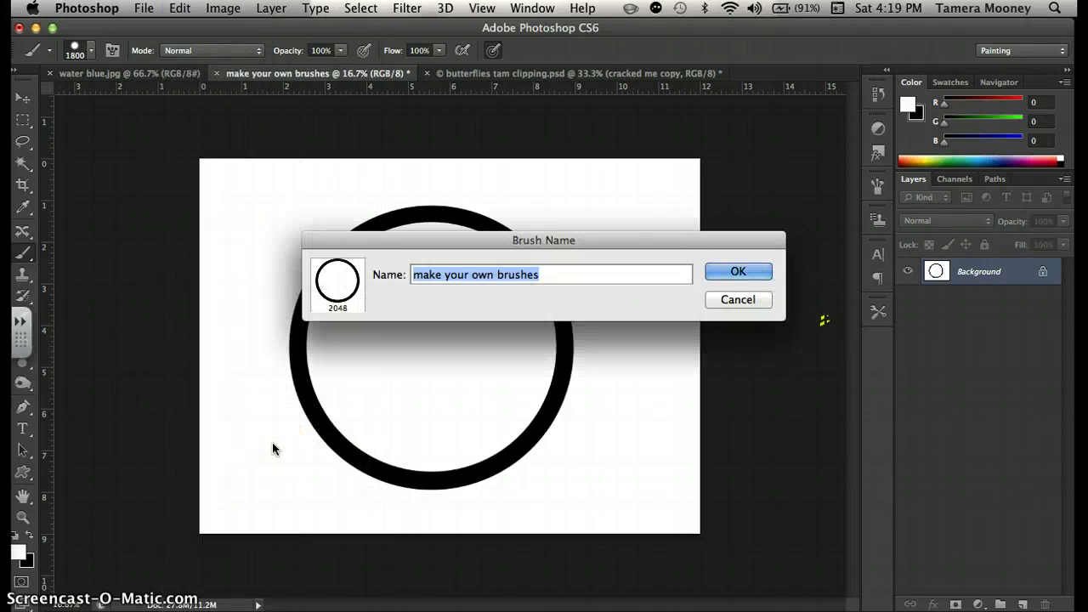
type("circles")
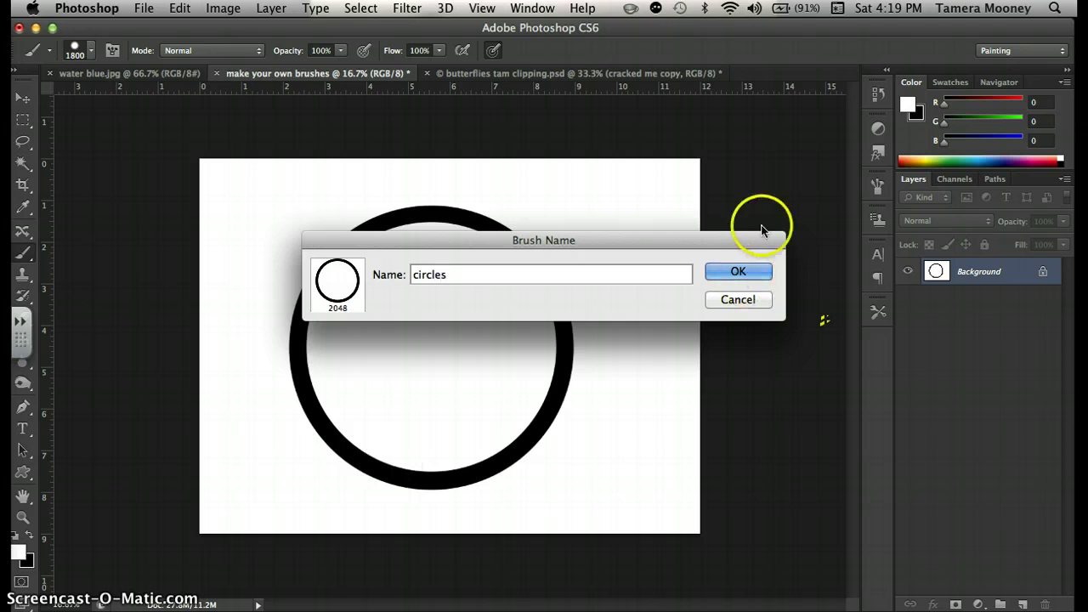
left_click(737, 271)
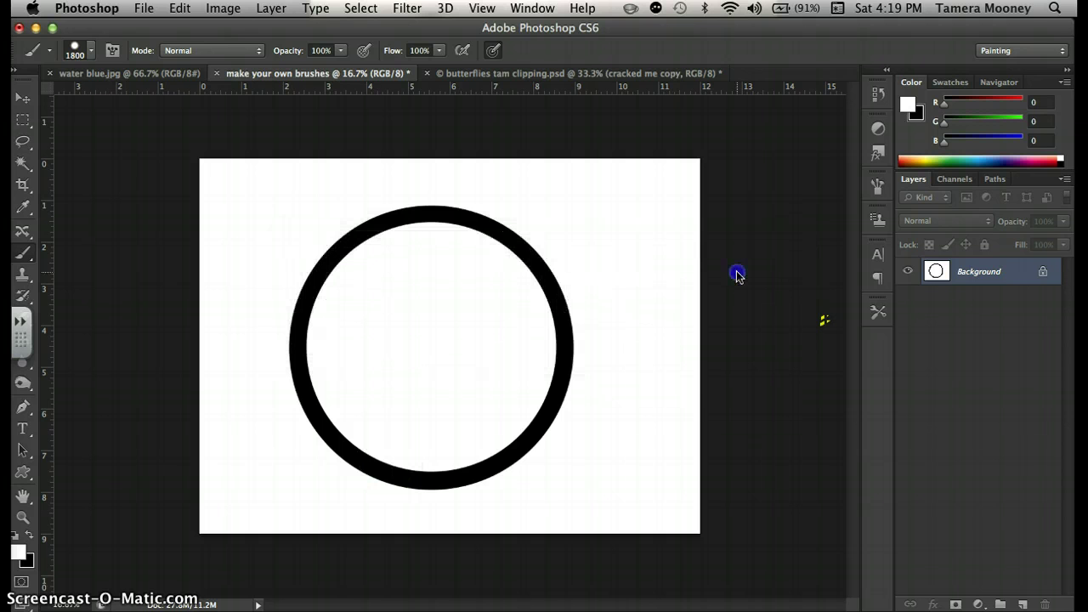
left_click(536, 283)
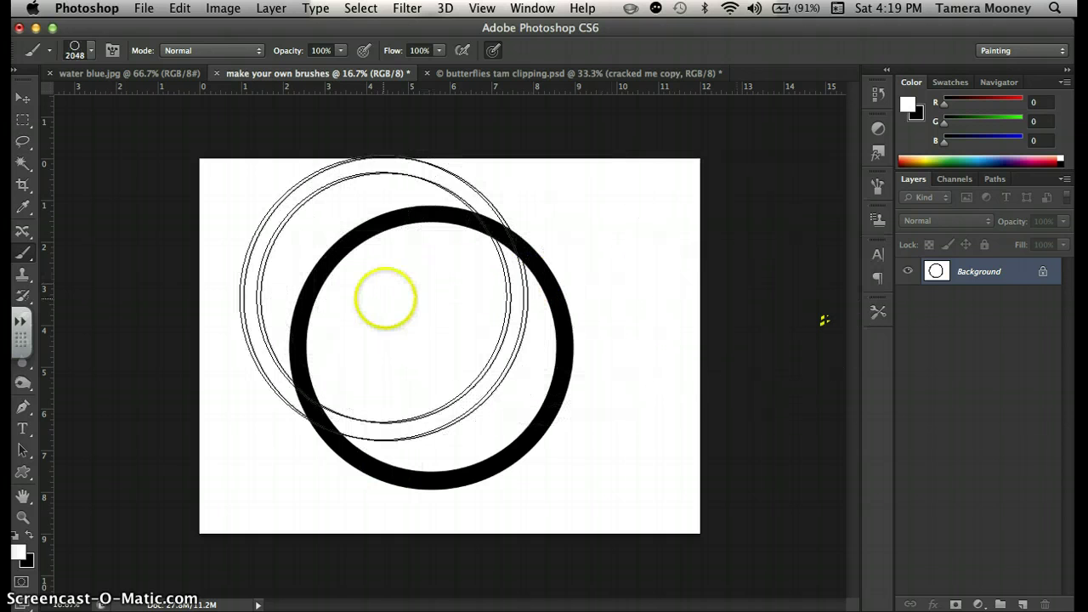
left_click(357, 393)
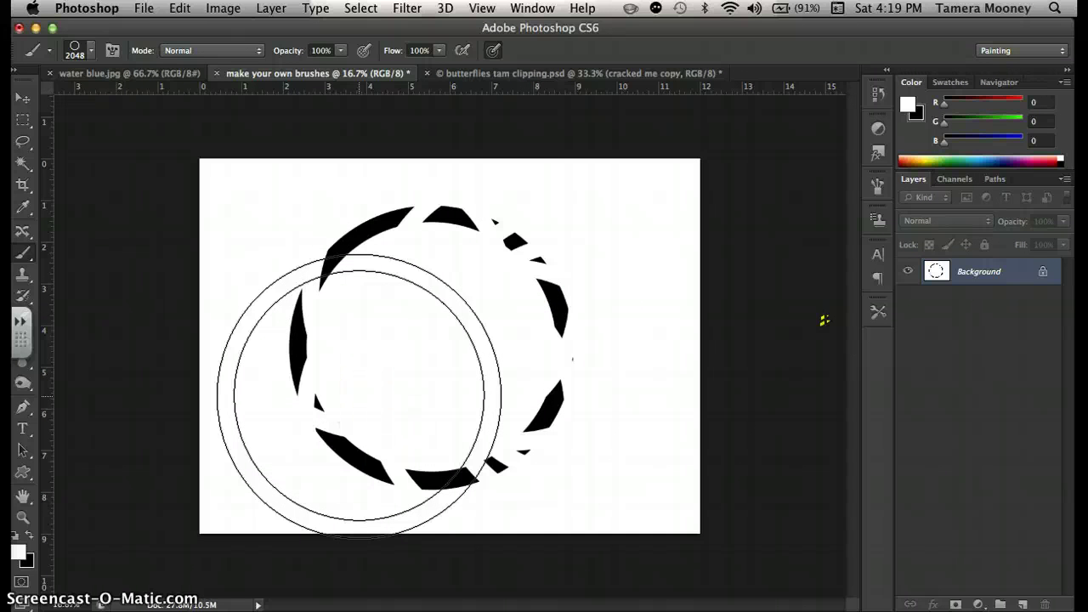
mouse_move(459, 336)
left_mouse_down()
mouse_move(468, 328)
mouse_move(311, 332)
mouse_move(306, 364)
left_mouse_up()
left_click(705, 340)
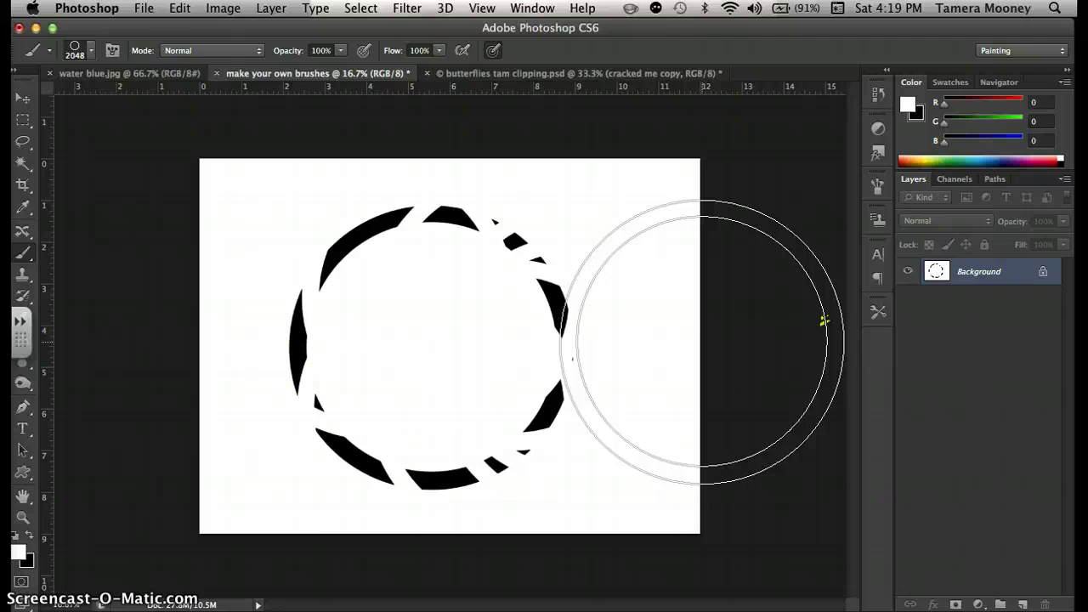
key("super+alt+z")
key("super+alt+z")
key("super+alt+z")
key("x")
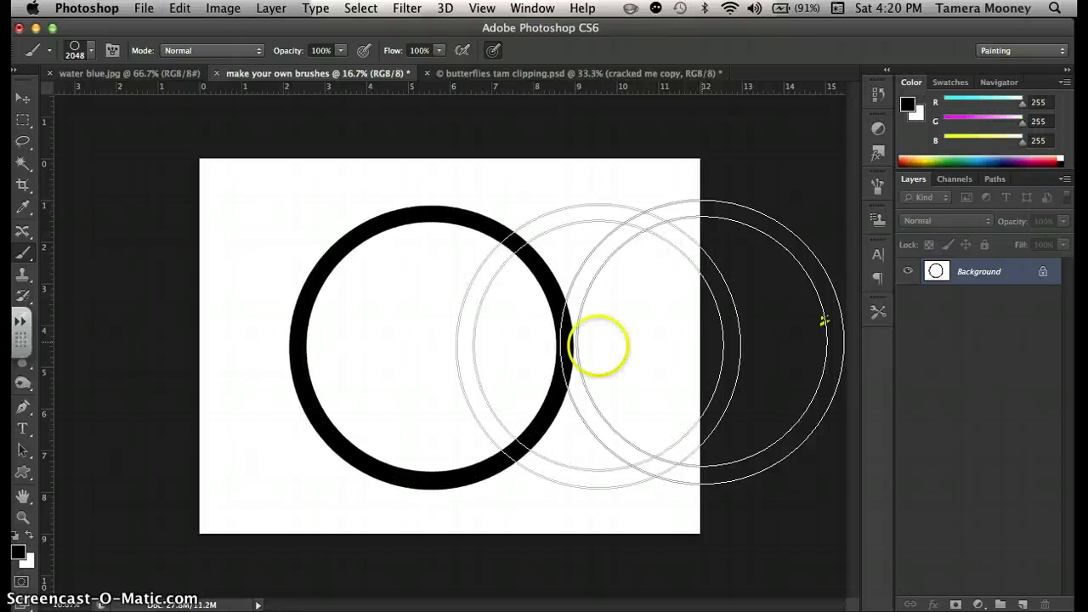
left_click(301, 218)
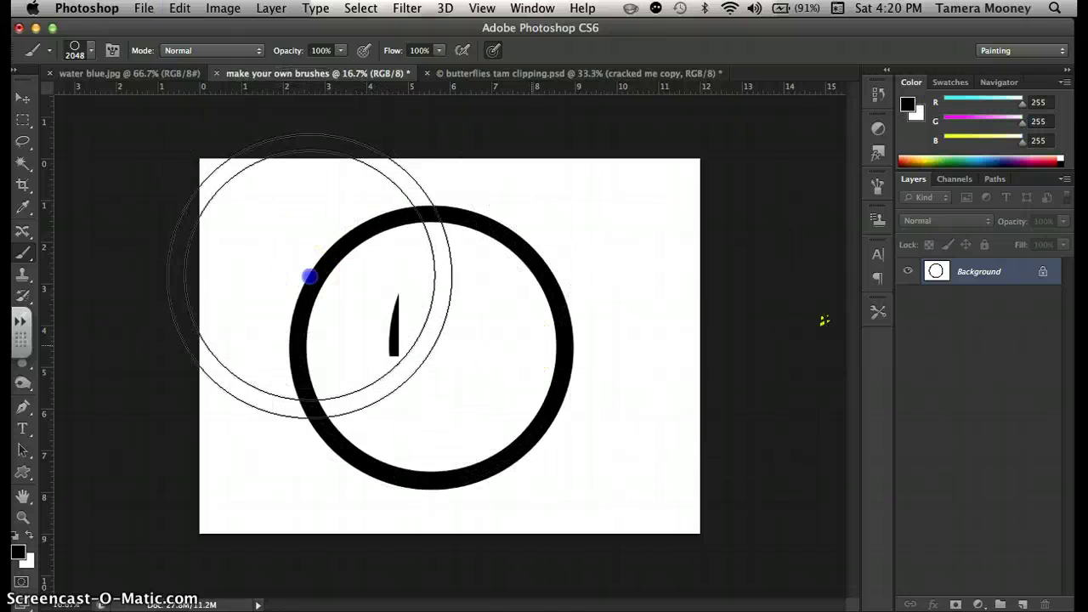
mouse_move(568, 298)
left_mouse_down()
mouse_move(583, 218)
mouse_move(564, 224)
mouse_move(589, 274)
left_mouse_up()
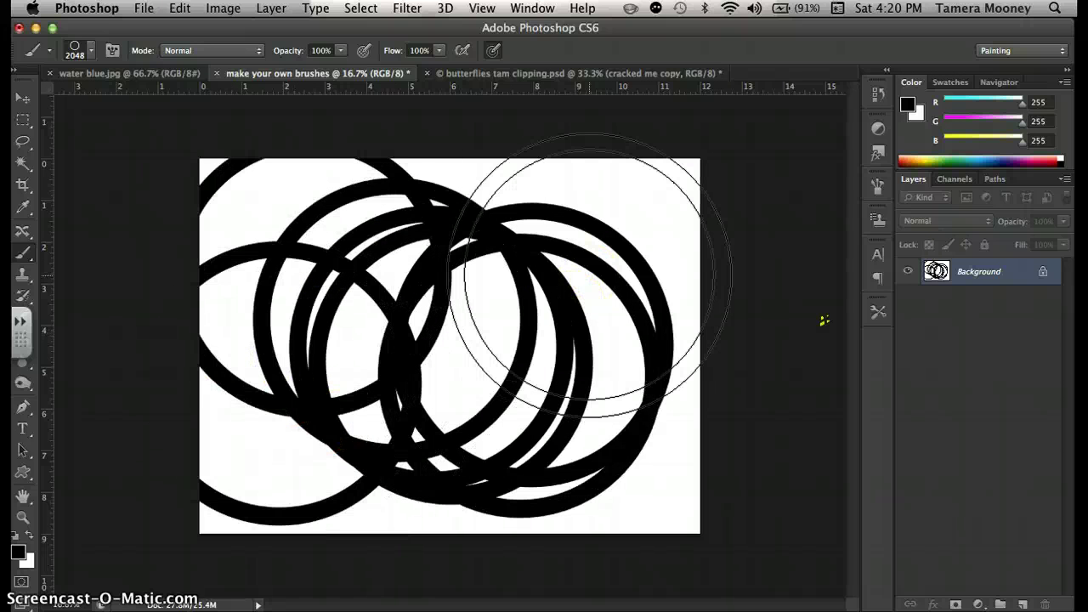
key("super+alt+z")
key("super+alt+z")
key("super+alt+z")
key("super+alt+z")
key("super+alt+z")
key("super+alt+z")
key("super+alt+z")
key("super+alt+z")
key("super+alt+z")
key("super+alt+z")
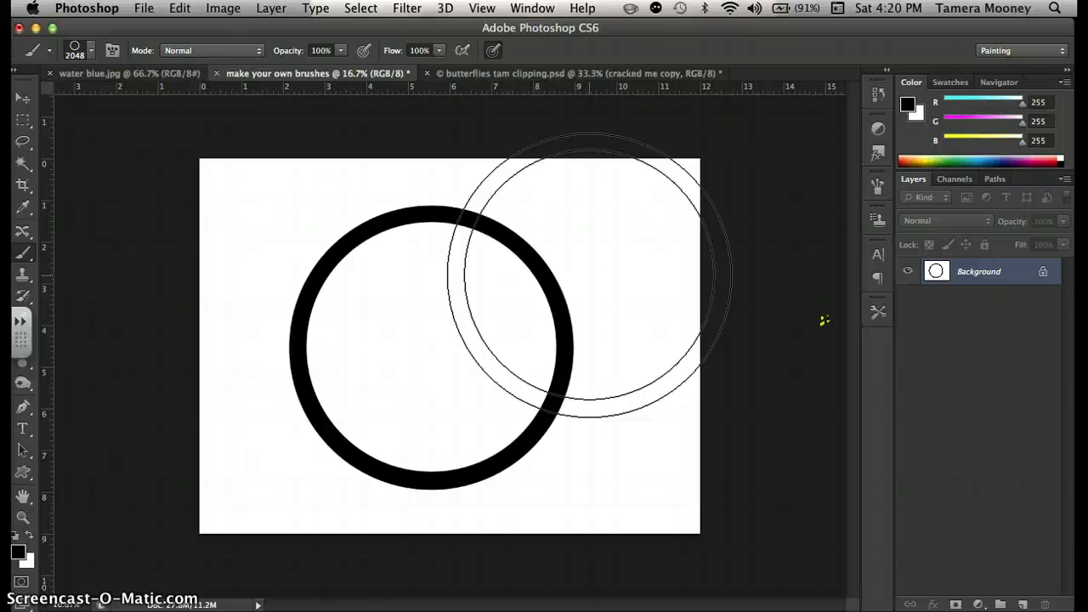
key("super+equal")
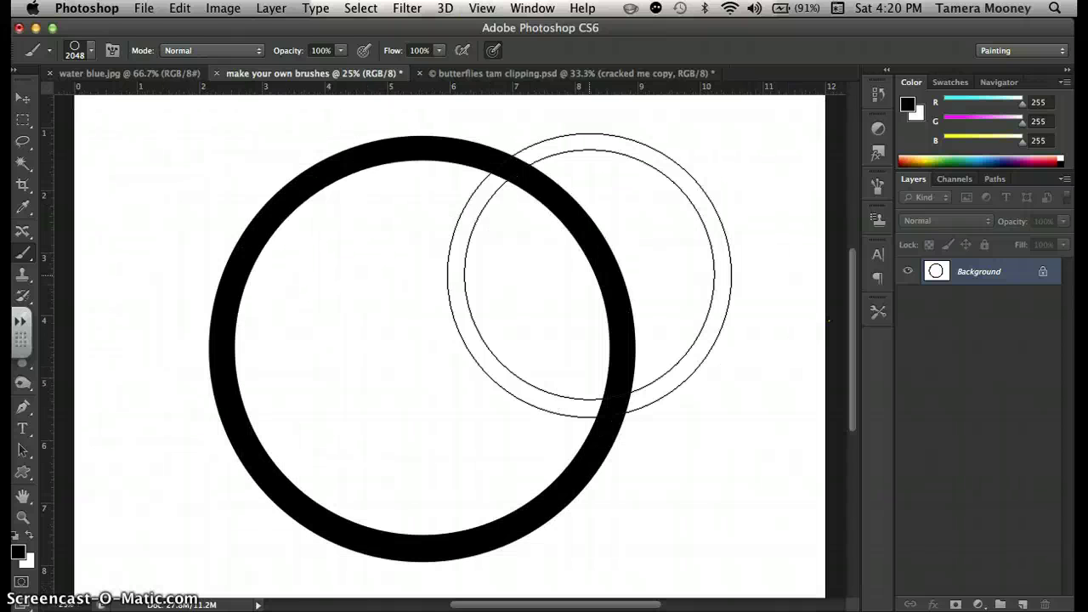
- Open the Brush panel and enable Scattering for the ring brush
left_click(111, 52)
left_click(643, 247)
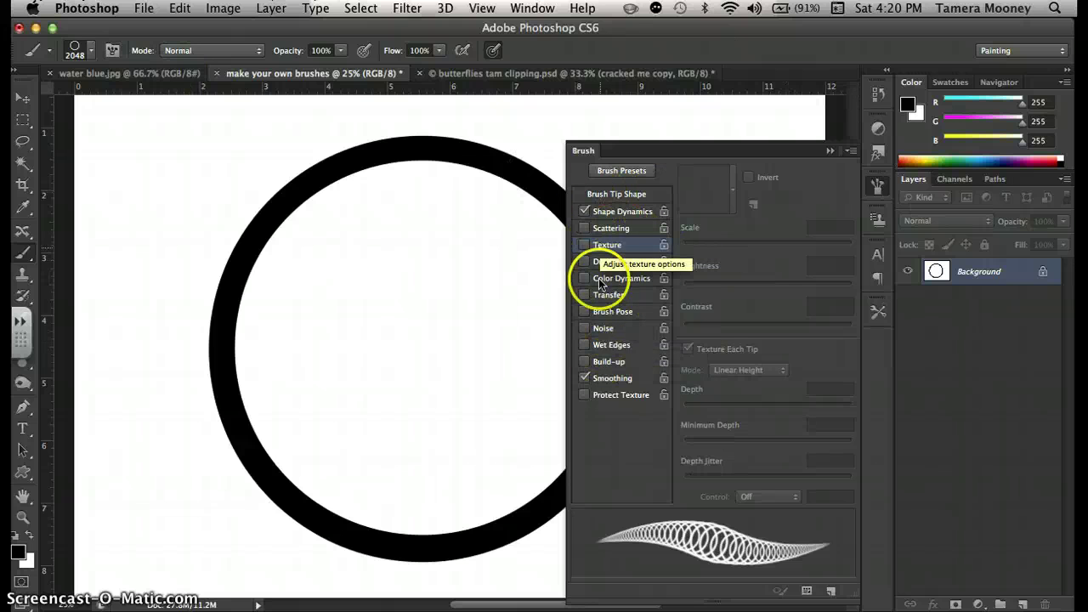
left_click(585, 229)
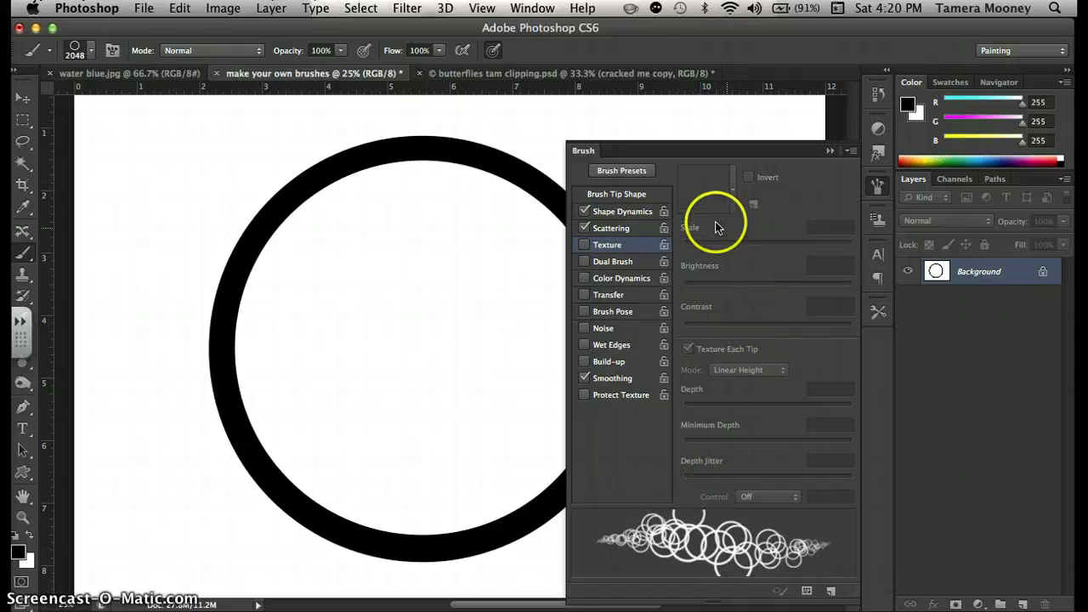
left_click(615, 227)
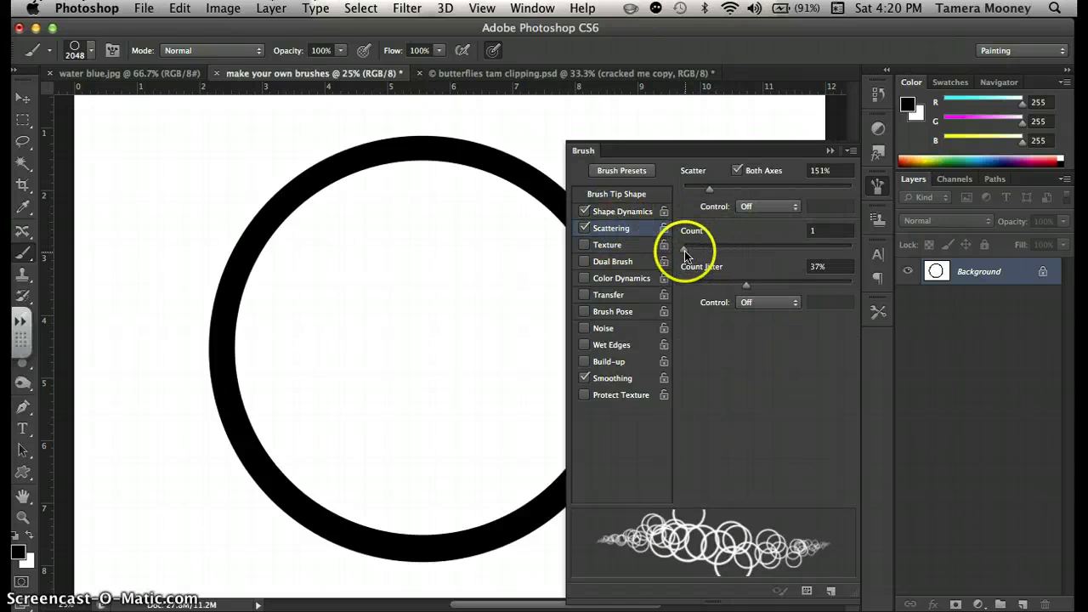
- Set Count 1, Count Jitter 20% and Scatter 460%, then enable Transfer
left_click_drag(688, 250, 736, 251)
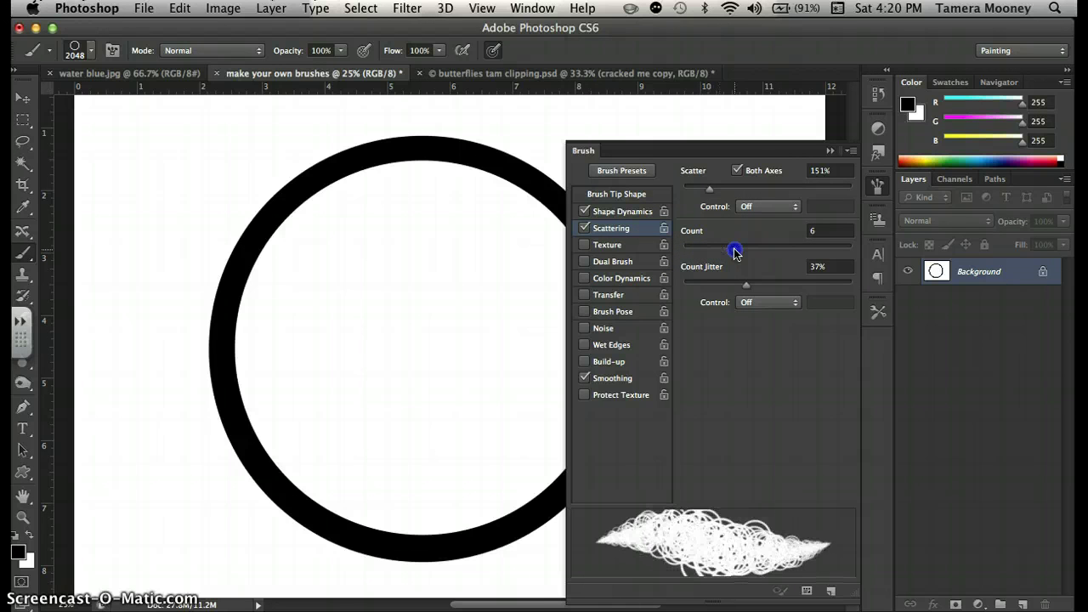
left_click_drag(734, 252, 687, 248)
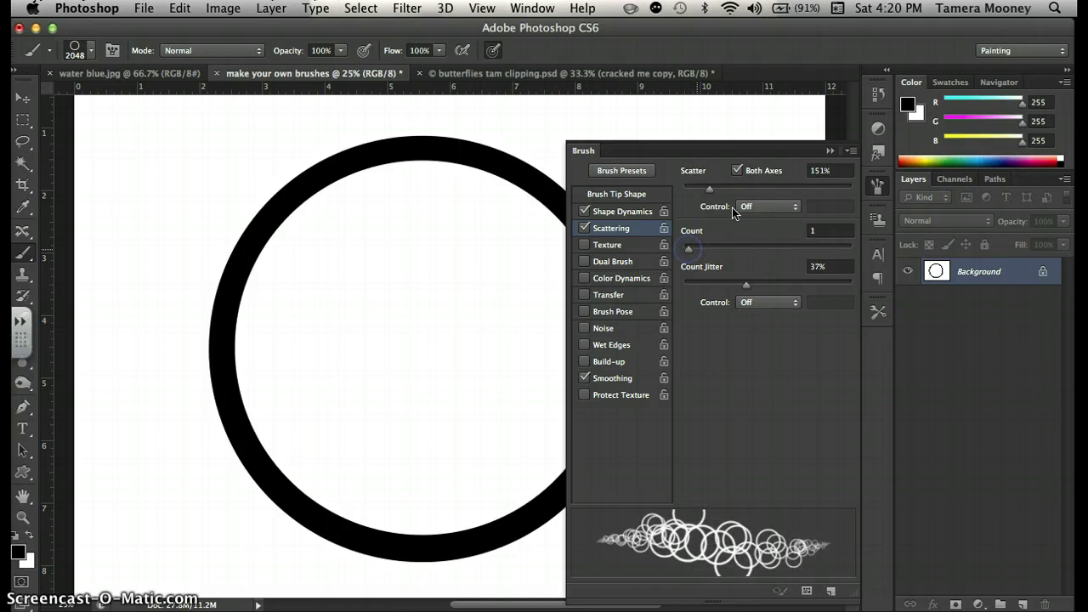
left_click_drag(746, 287, 765, 288)
left_click_drag(810, 287, 721, 300)
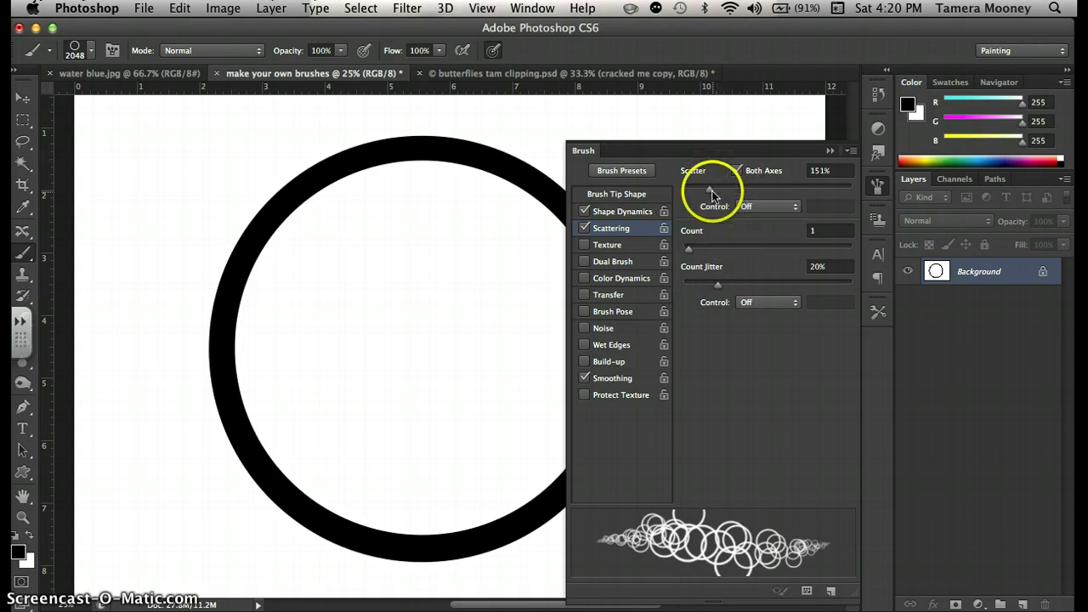
mouse_move(713, 190)
left_mouse_down()
mouse_move(792, 188)
mouse_move(711, 193)
mouse_move(775, 185)
mouse_move(763, 189)
left_mouse_up()
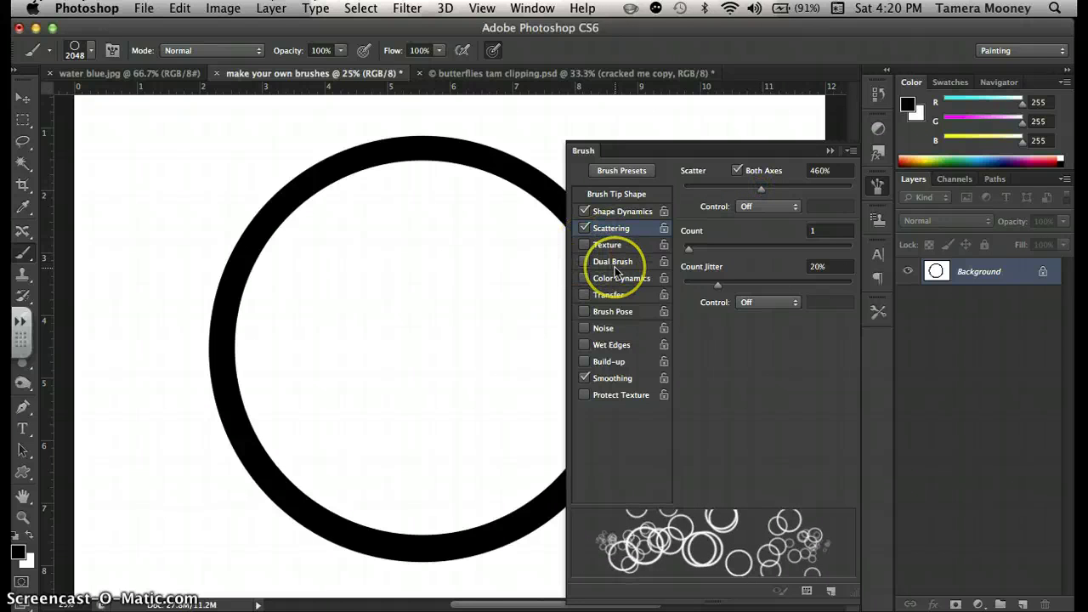
left_click(584, 295)
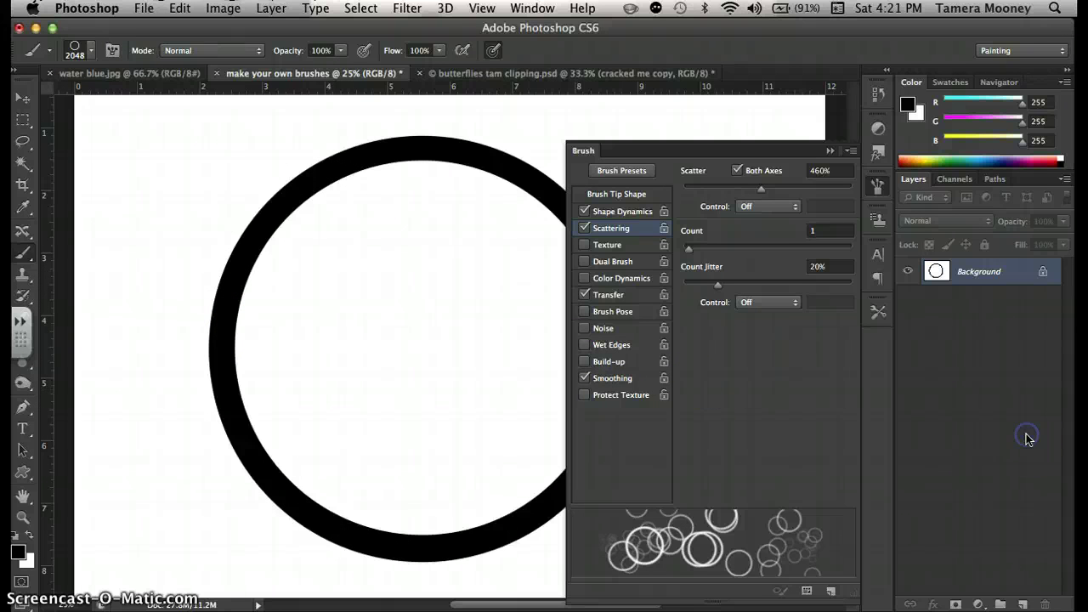
- Make orange the foreground painting colour and shrink the ring brush to 700 px
left_click(831, 151)
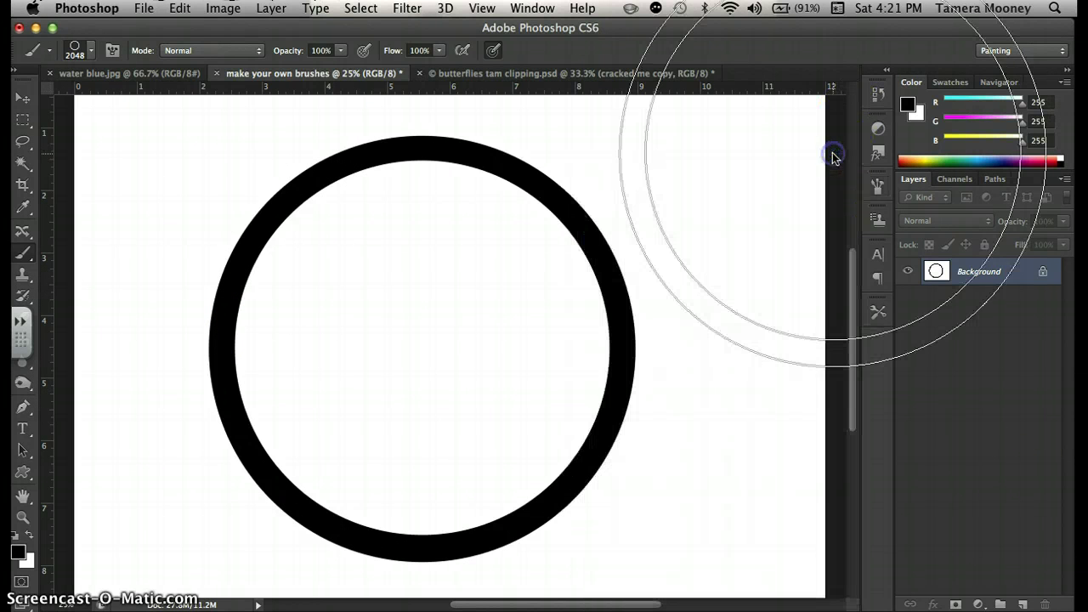
left_click(918, 159)
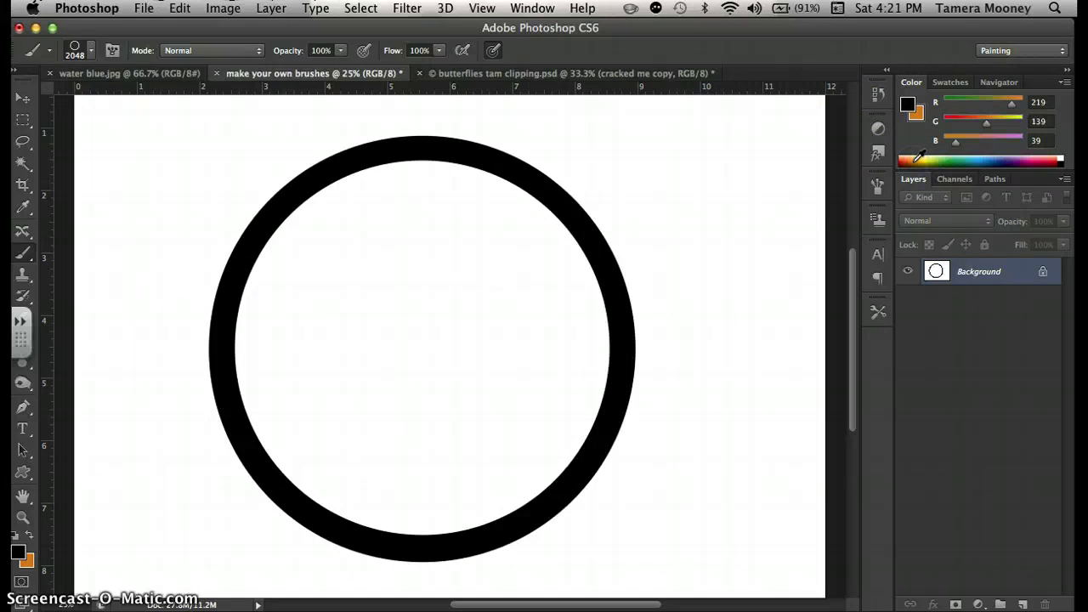
key("x")
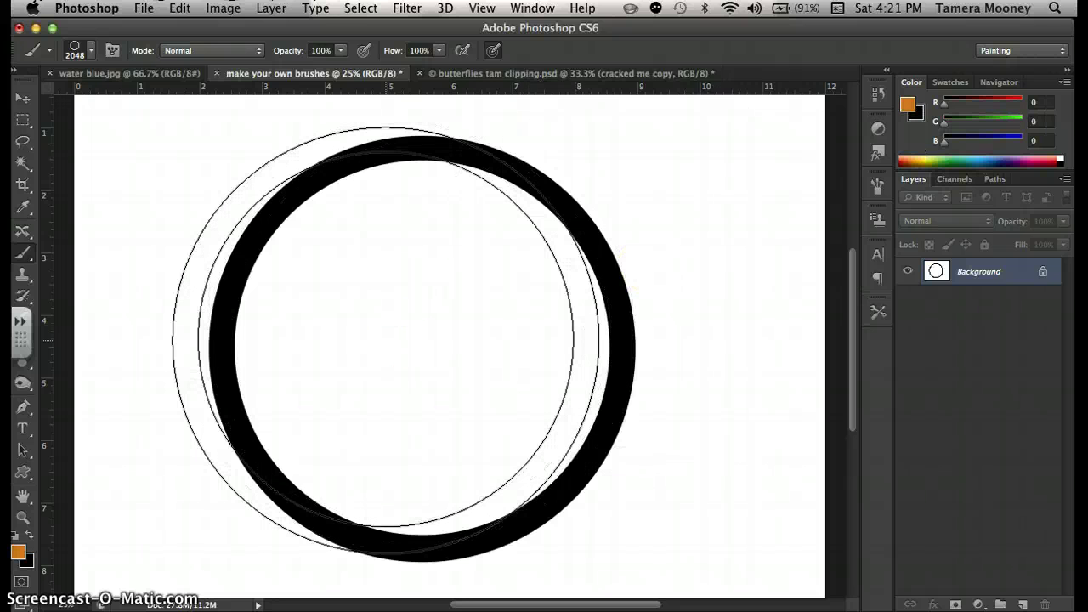
key("bracketleft")
key("bracketleft")
key("bracketleft")
key("bracketleft")
key("bracketleft")
key("bracketleft")
key("bracketleft")
key("bracketleft")
key("bracketleft")
key("bracketleft")
key("bracketleft")
key("bracketleft")
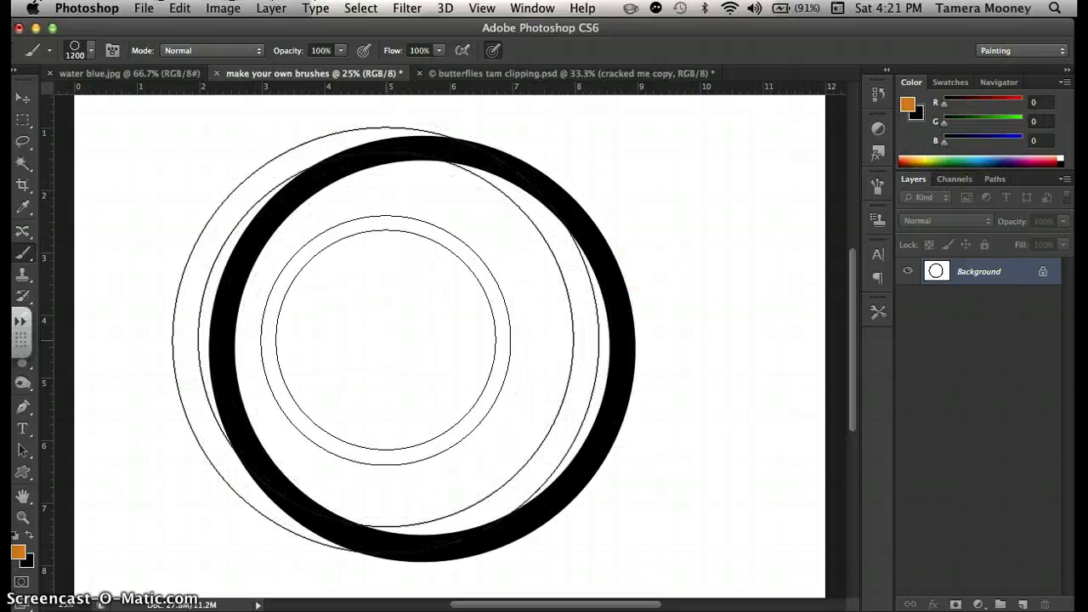
key("bracketleft")
key("bracketleft")
scroll(377, 340, "up", 5)
scroll(376, 340, "left", 1)
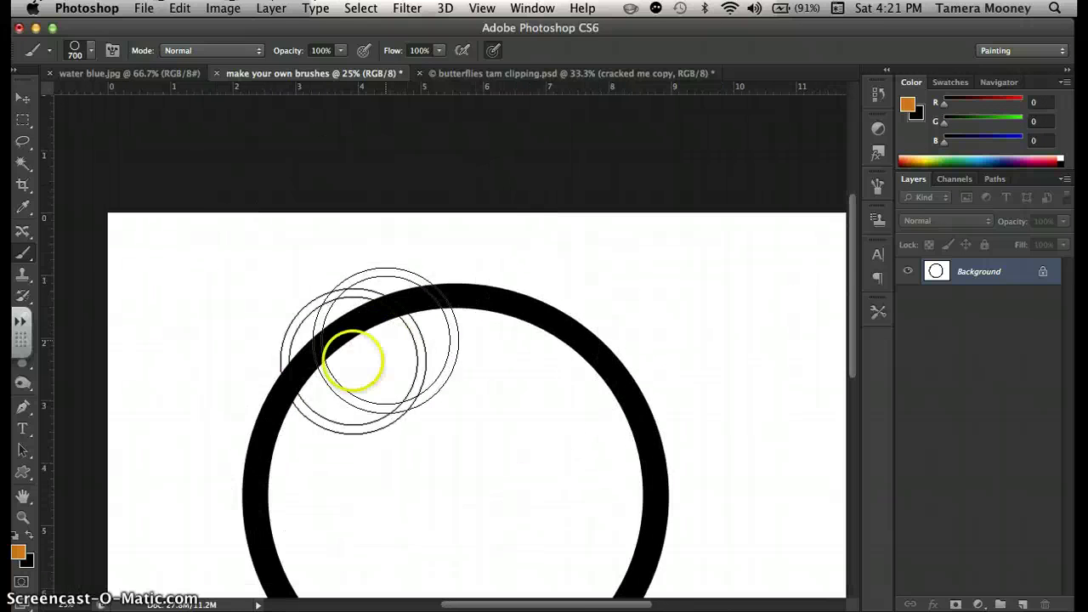
- Paint and undo a test stroke of orange rings, then bring up the Scattering settings
mouse_move(212, 425)
left_mouse_down()
mouse_move(246, 362)
mouse_move(314, 333)
mouse_move(439, 333)
mouse_move(470, 369)
mouse_move(814, 436)
mouse_move(849, 534)
left_mouse_up()
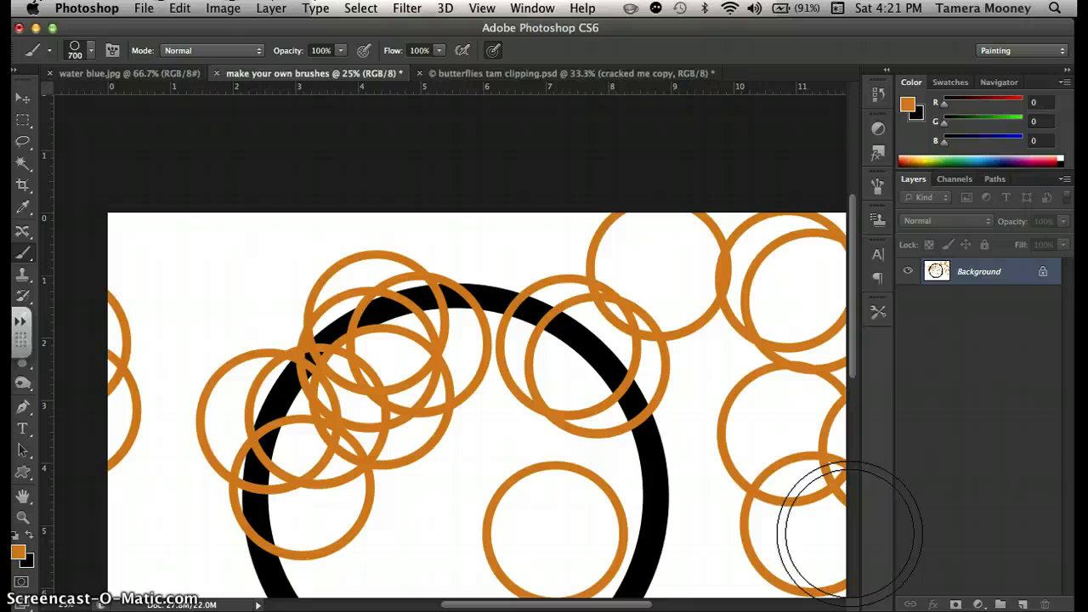
key("super+z")
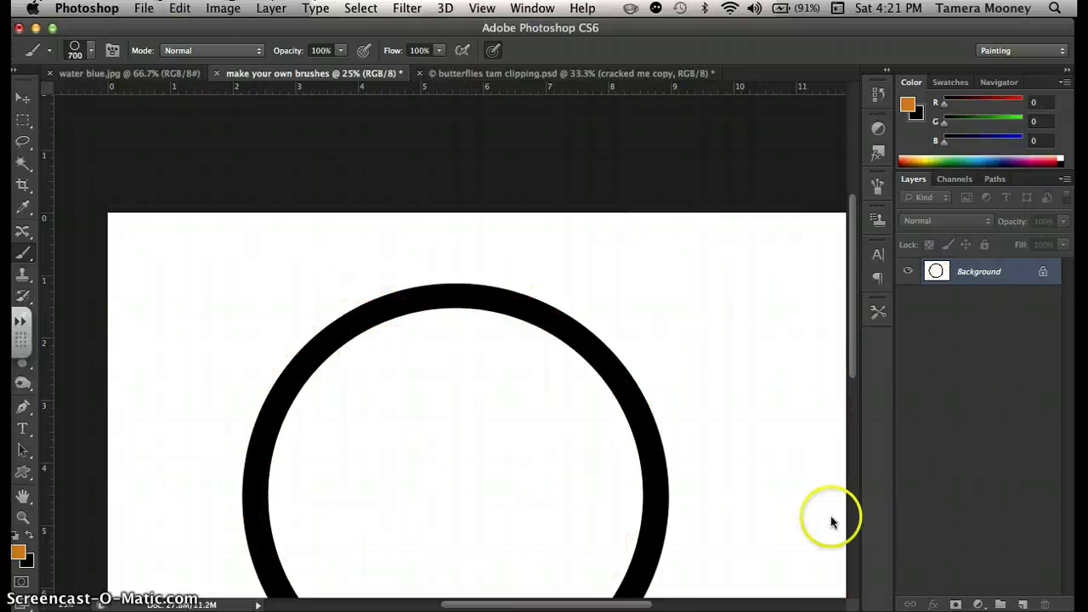
left_click(114, 51)
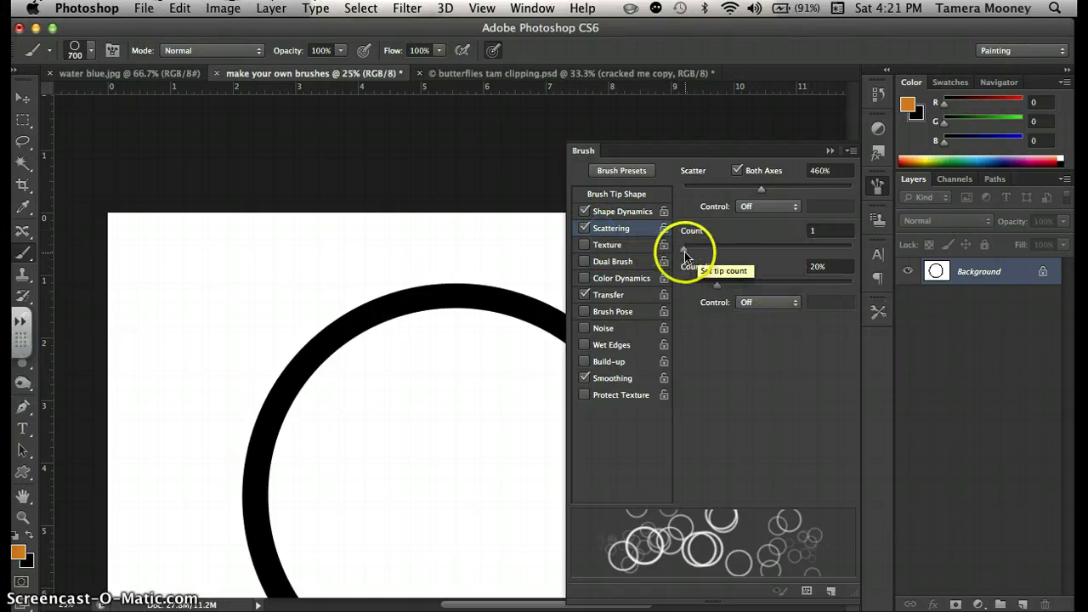
- Set the brush's Scattering count to 3 and adjust the scatter spread
left_click_drag(687, 252, 704, 253)
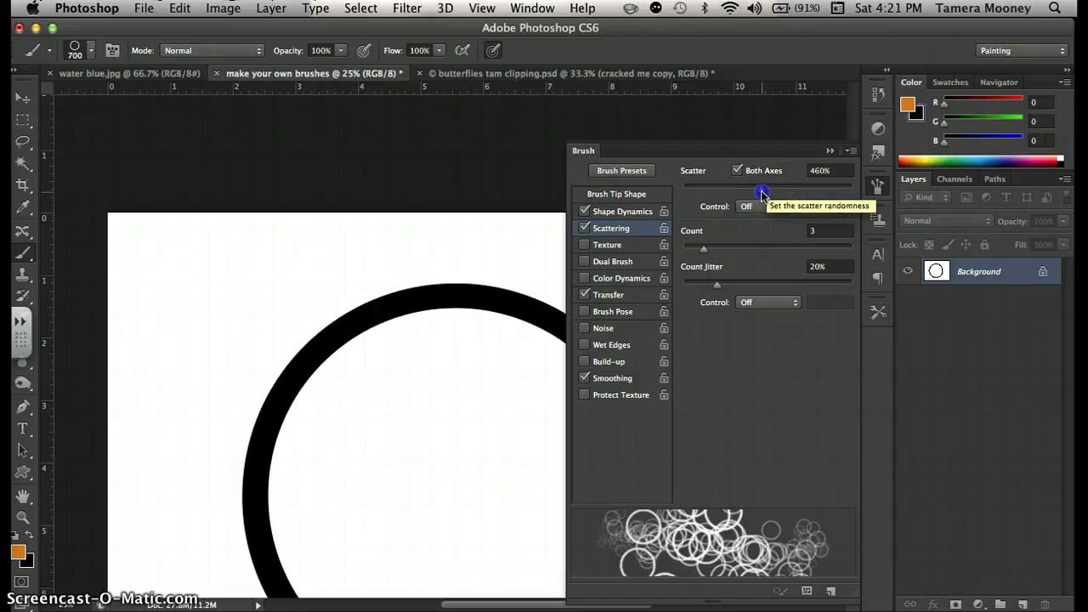
mouse_move(762, 189)
left_mouse_down()
mouse_move(704, 193)
mouse_move(771, 192)
left_mouse_up()
left_click(622, 213)
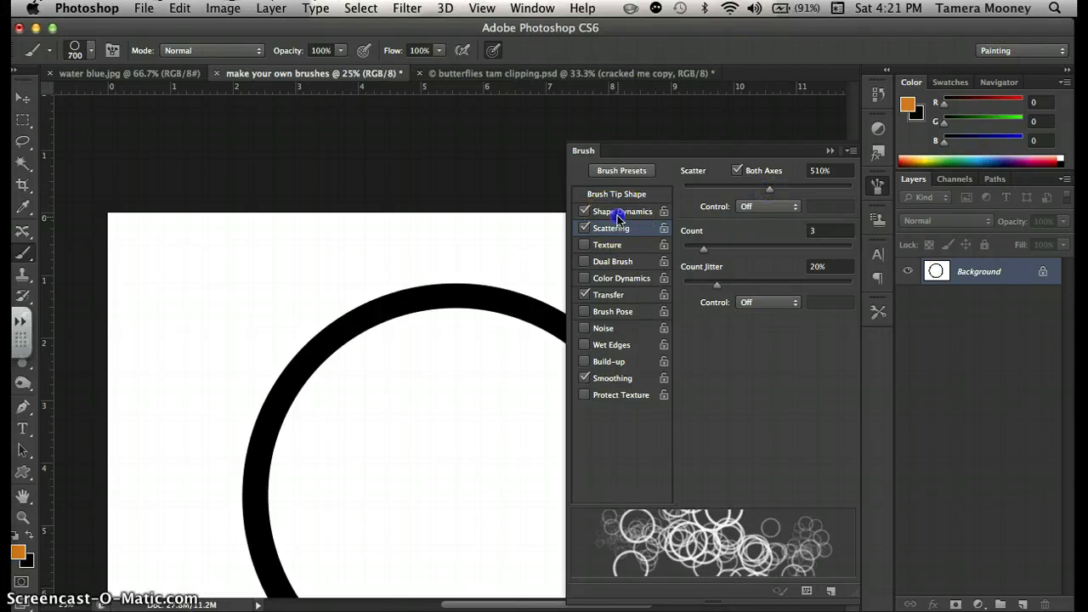
- Set Shape Dynamics: angle jitter 93%, roundness jitter 57%, minimum roundness 38%, minimum diameter 25%, size jitter 41%
left_click(690, 325)
left_click_drag(687, 325, 727, 325)
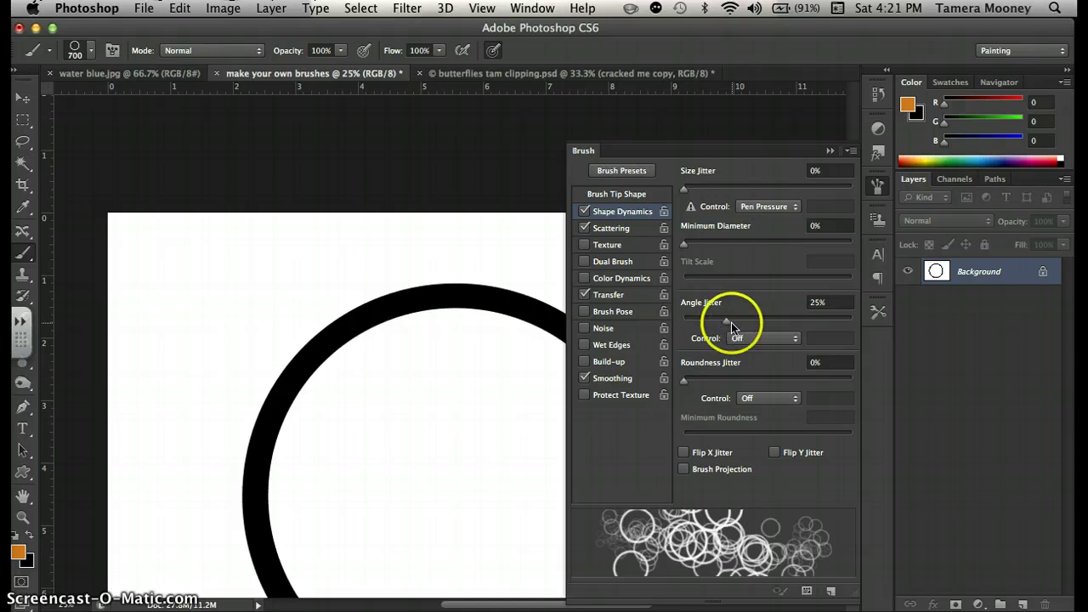
left_click_drag(687, 388, 778, 382)
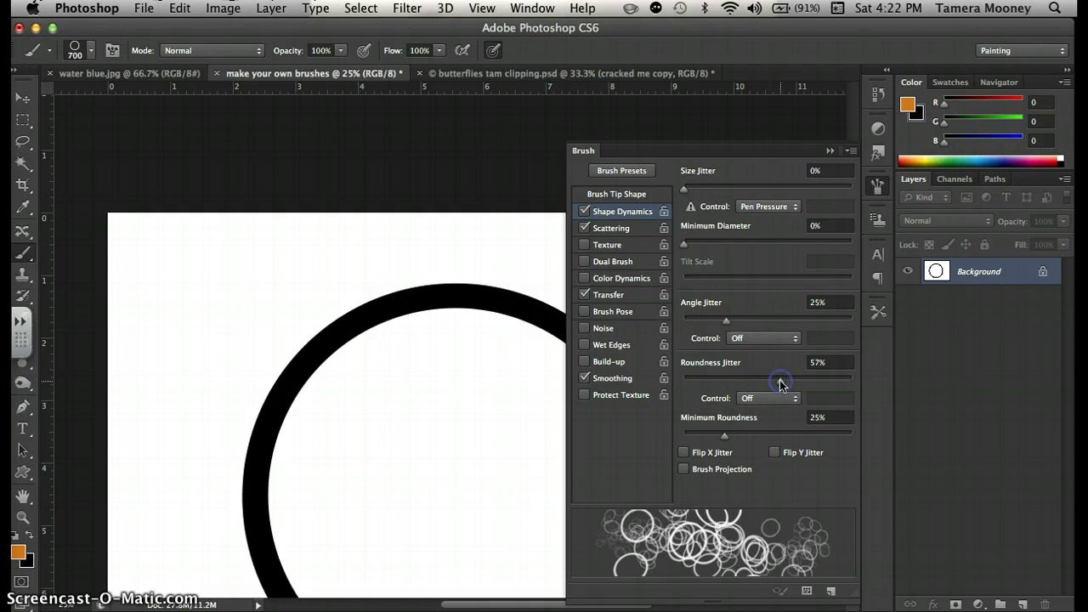
left_click_drag(731, 439, 746, 439)
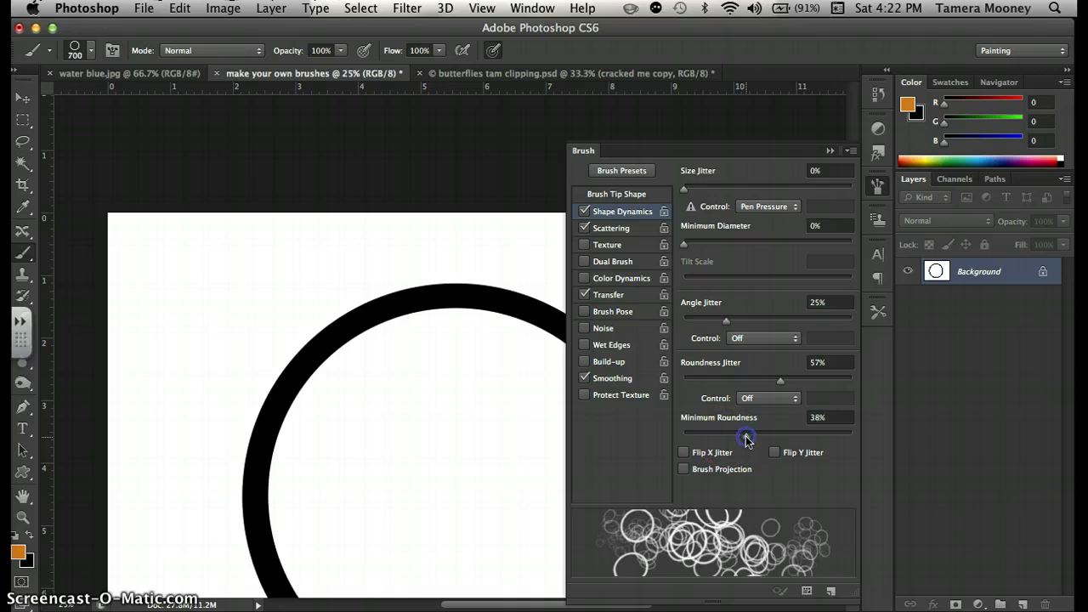
left_click_drag(727, 322, 840, 328)
left_click(685, 245)
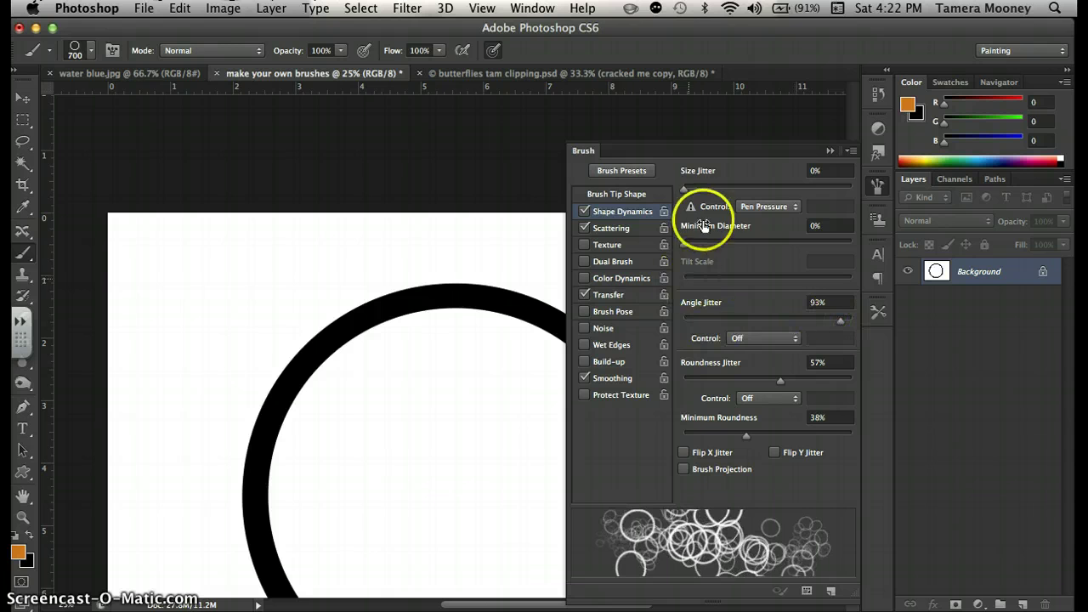
left_click_drag(685, 244, 726, 246)
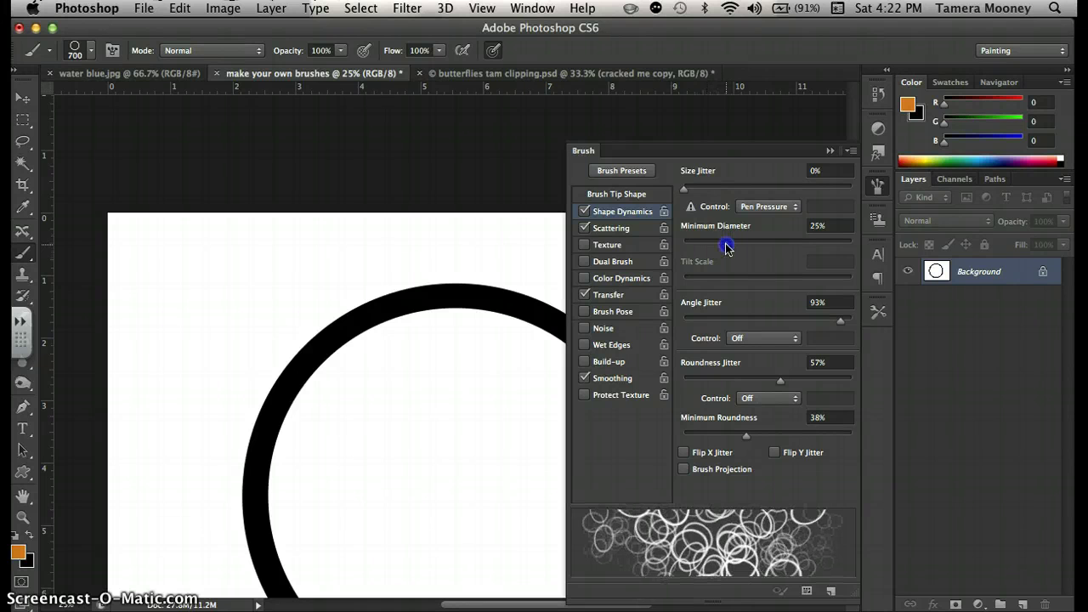
left_click_drag(687, 188, 752, 191)
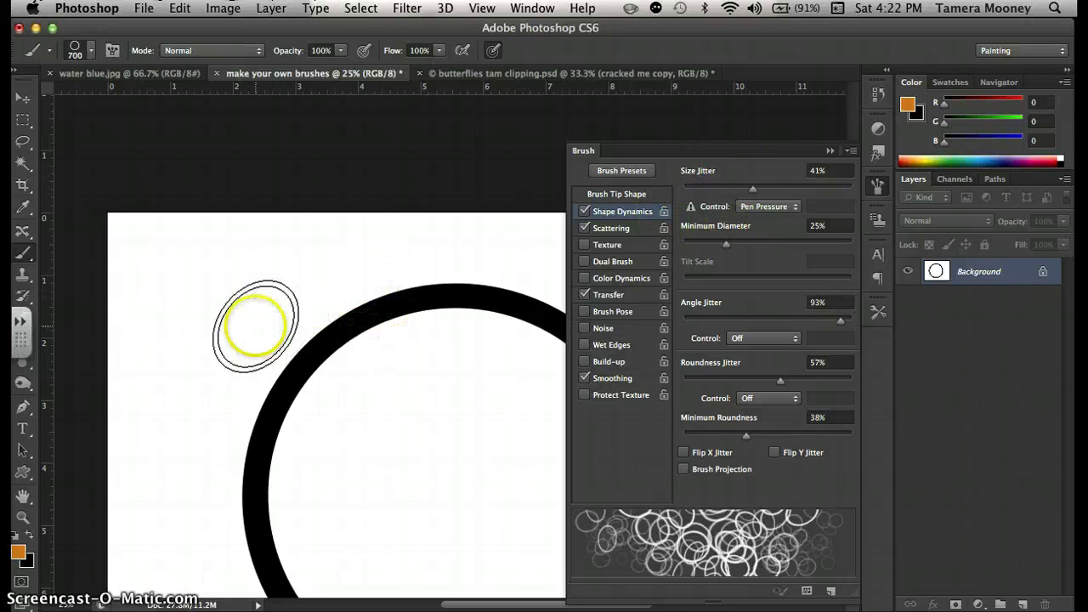
- Stamp orange rings at three spots beside and over the black circle
left_click(255, 327)
left_click(204, 366)
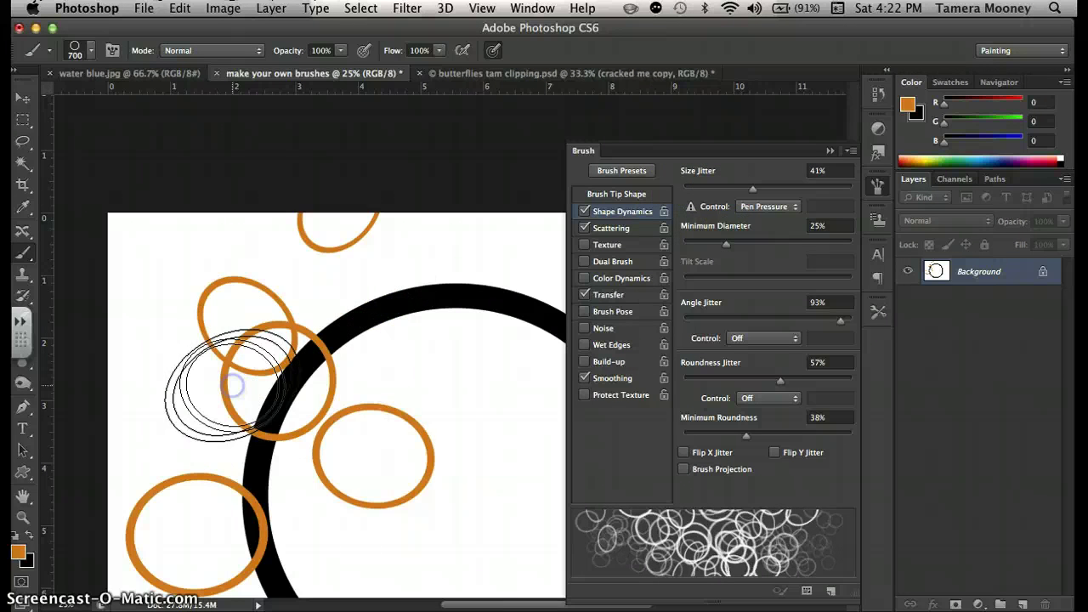
left_click(402, 378)
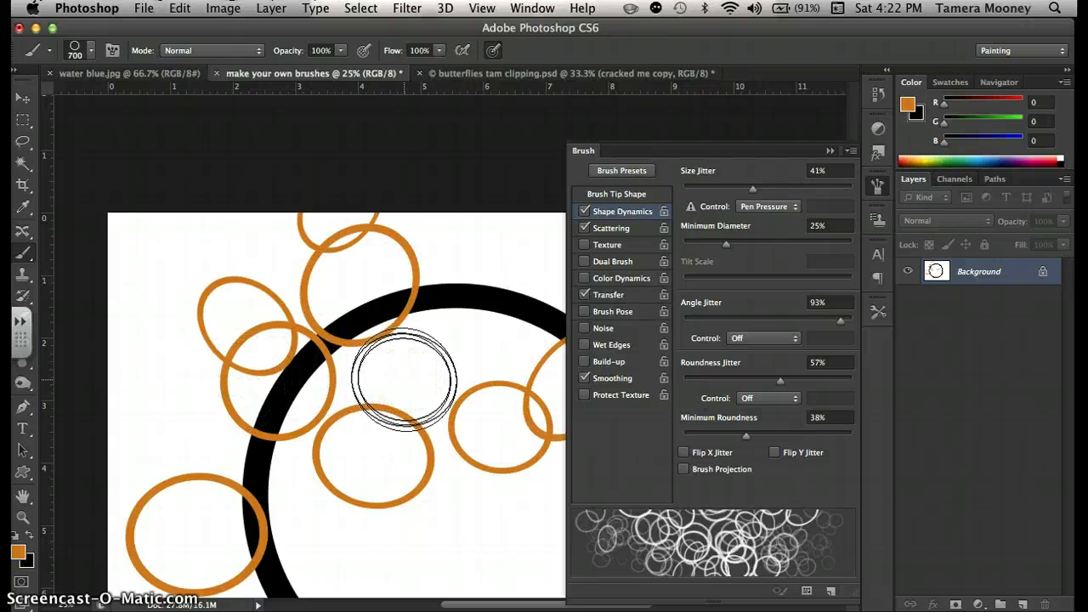
- Zoom out, paint a long stroke of scattered rings, then step back twice to remove most
key("super+minus")
key("super+minus")
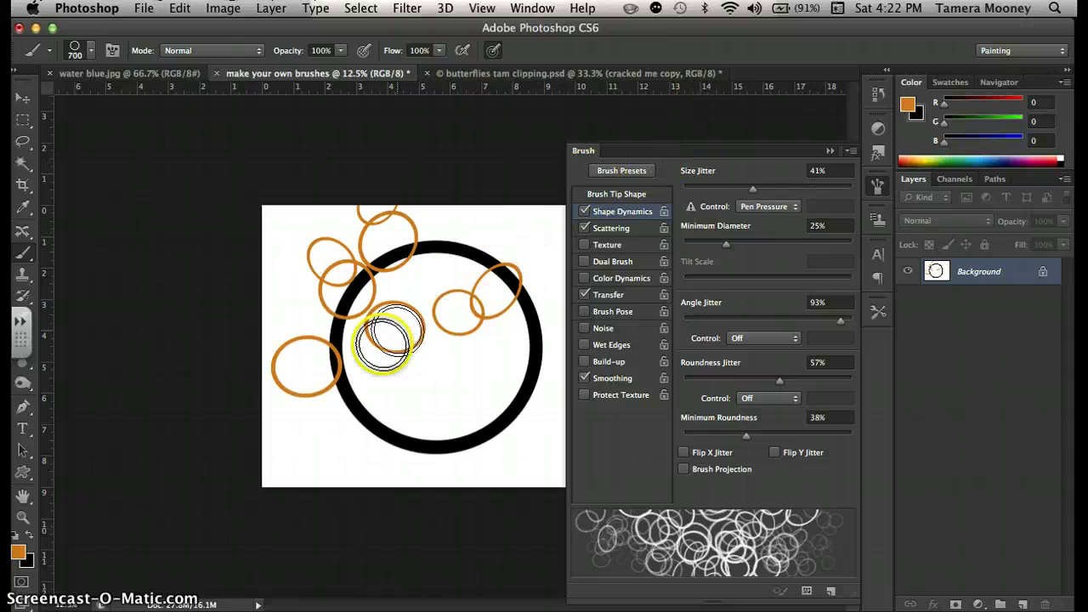
mouse_move(361, 280)
left_mouse_down()
mouse_move(337, 271)
mouse_move(306, 336)
mouse_move(343, 401)
mouse_move(428, 413)
mouse_move(507, 382)
mouse_move(510, 319)
mouse_move(449, 259)
mouse_move(381, 254)
mouse_move(328, 257)
left_mouse_up()
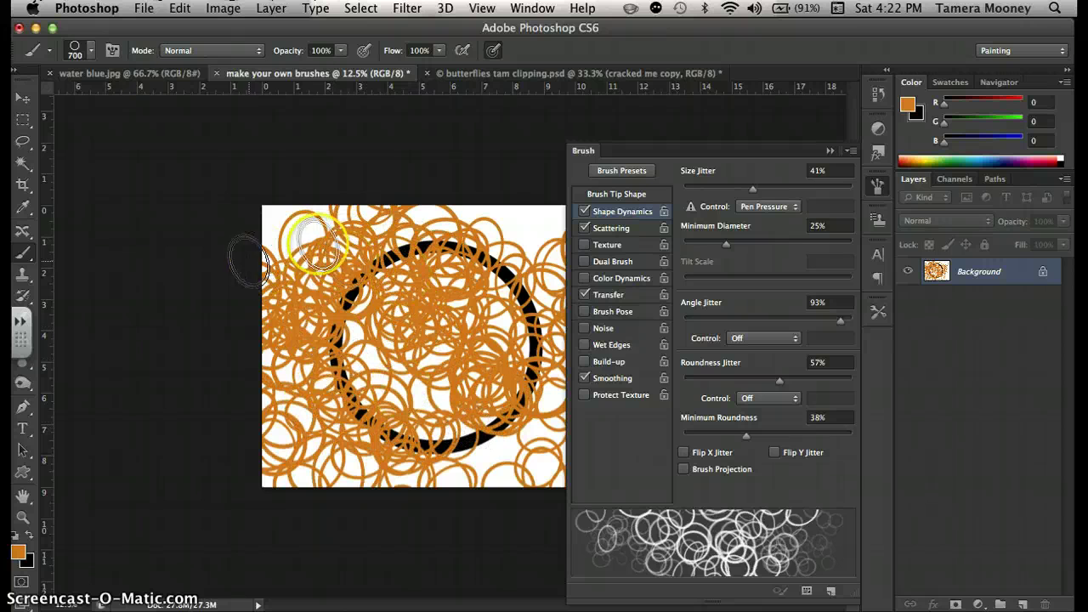
key("super+alt+z")
key("super+alt+z")
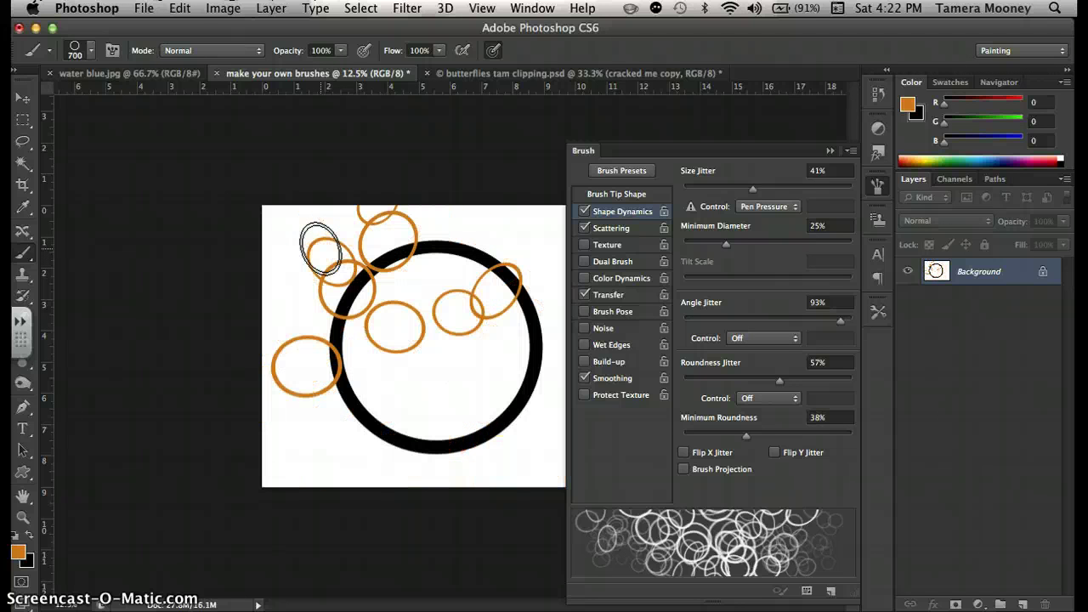
key("super+alt+z")
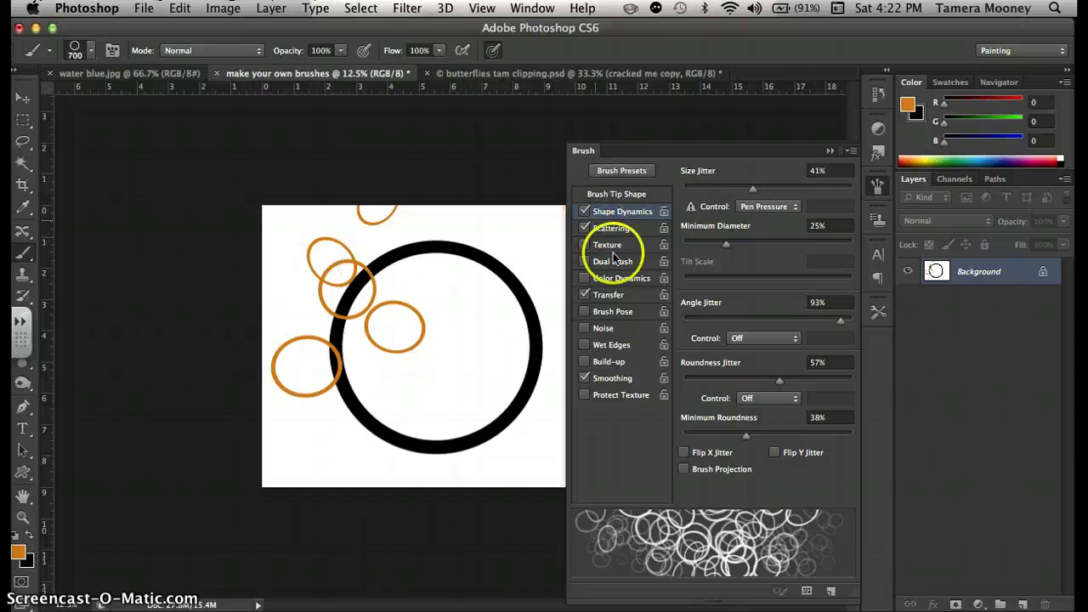
- Enable brush Texture at 183% scale and -49 brightness, then paint textured orange rings from the black circle
left_click(584, 244)
left_click(722, 246)
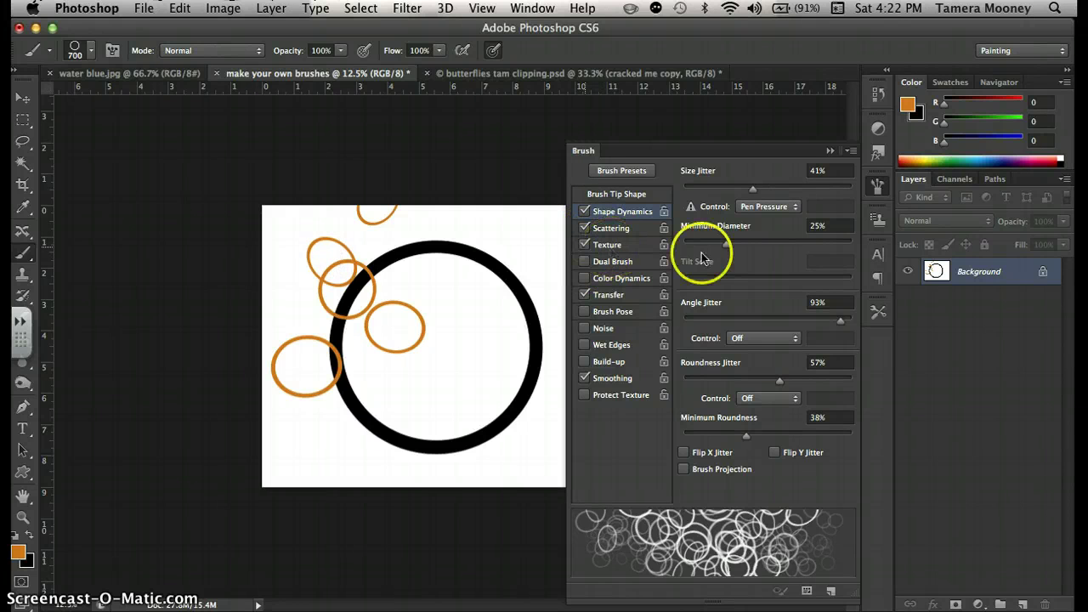
left_click(625, 247)
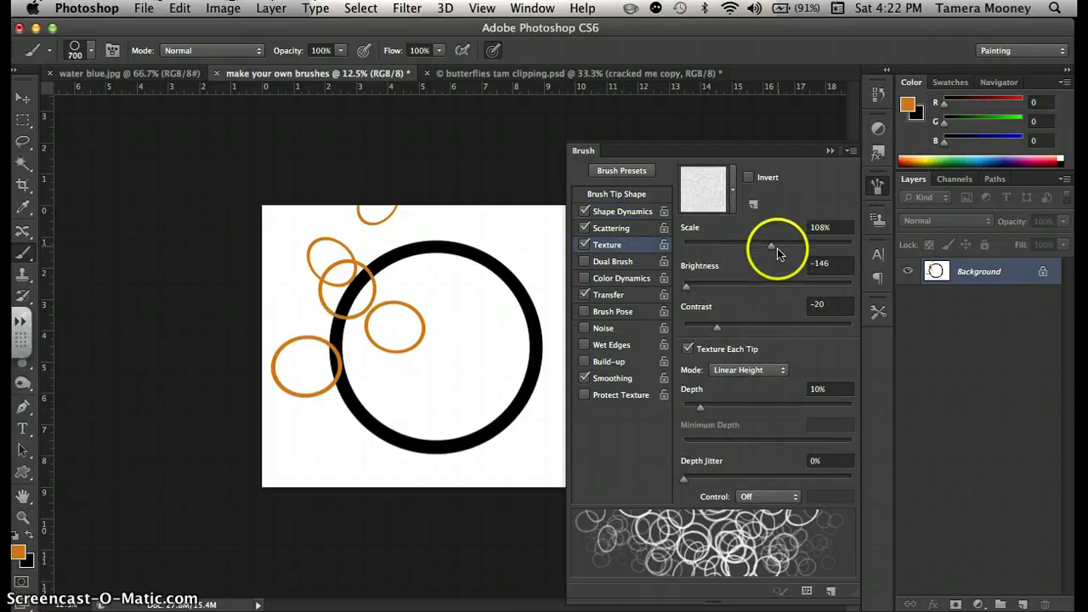
left_click_drag(771, 245, 803, 245)
left_click_drag(699, 292, 741, 289)
left_click(494, 364)
mouse_move(494, 364)
left_mouse_down()
mouse_move(416, 476)
mouse_move(279, 396)
mouse_move(286, 297)
mouse_move(313, 275)
left_mouse_up()
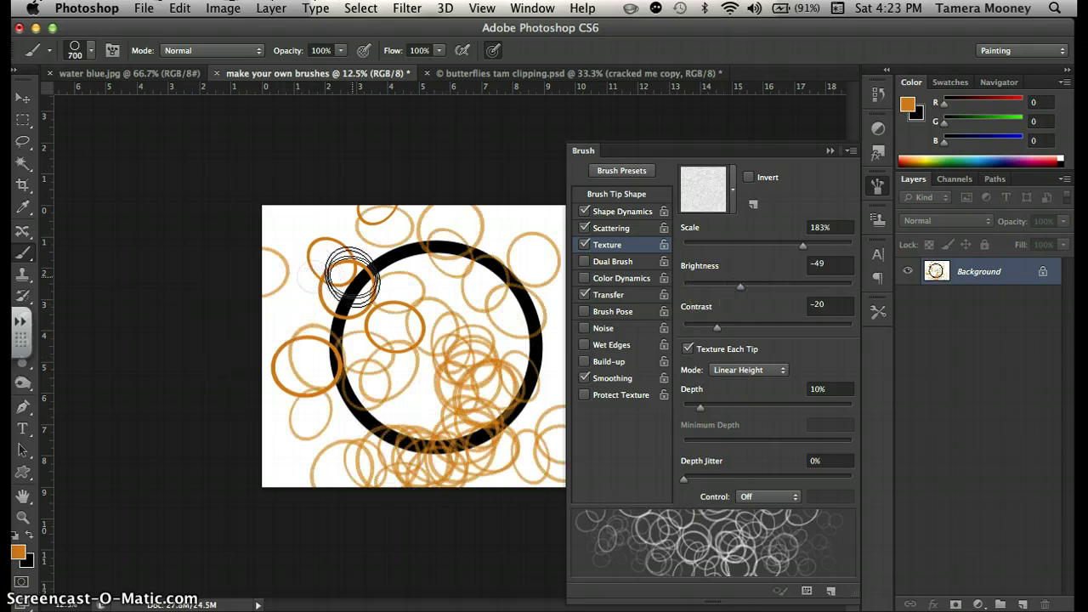